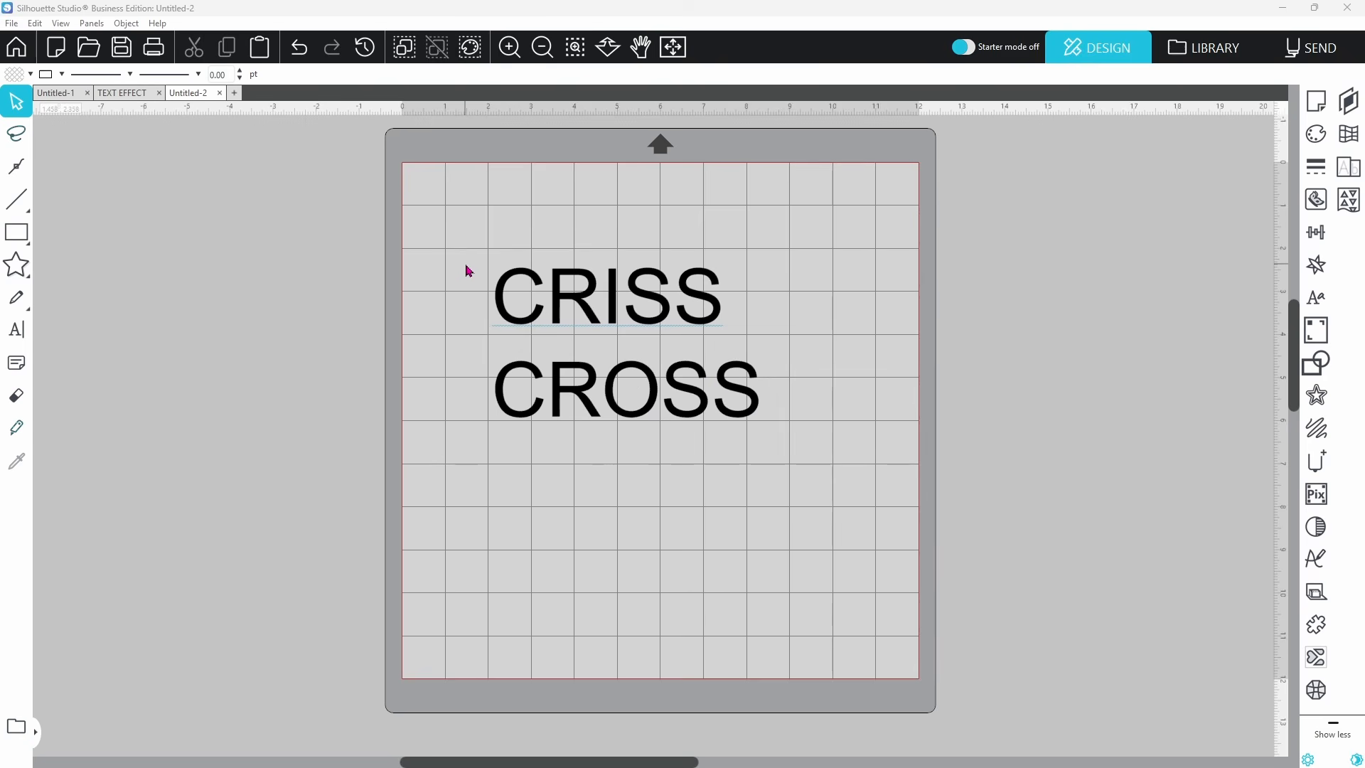
Step: Change the font of both the CRISS and CROSS texts to Gill Sans Ultra Bold
drag(467, 265, 608, 416)
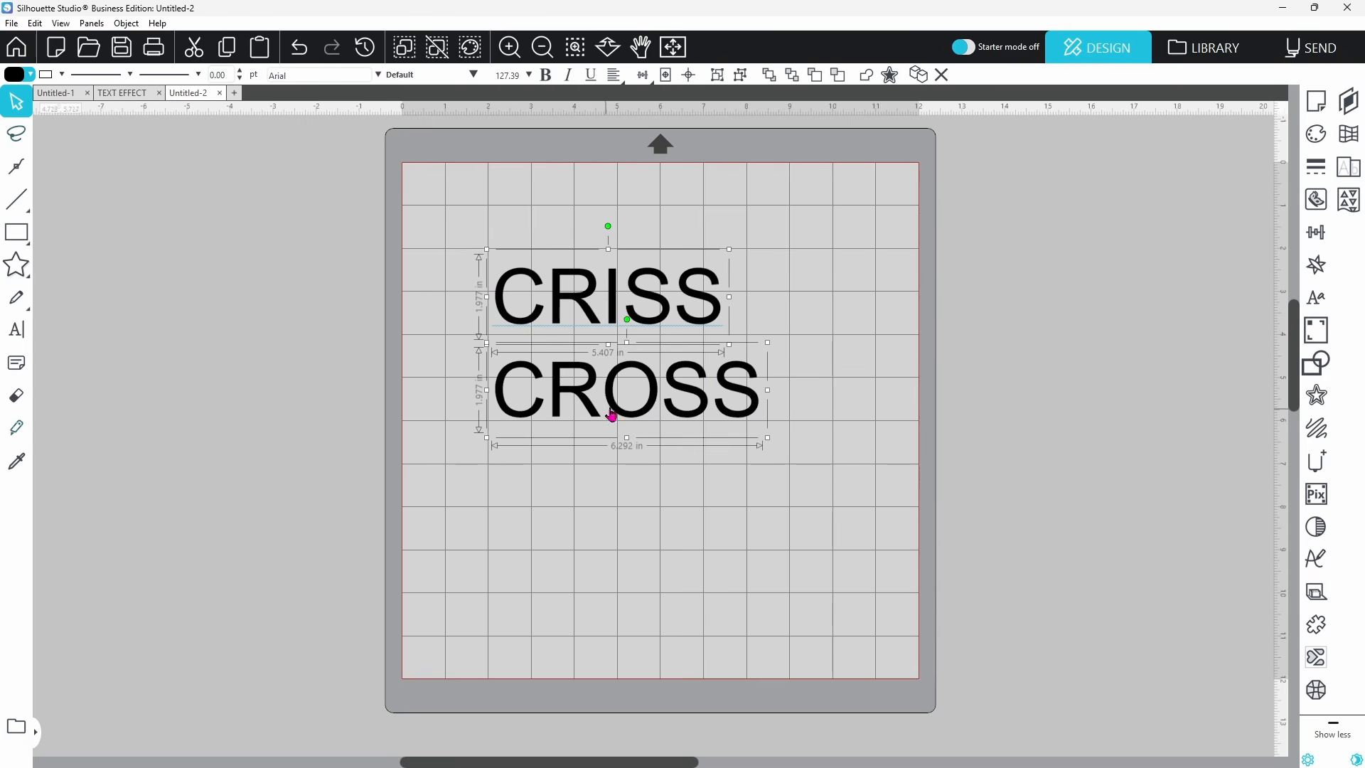
click(1317, 300)
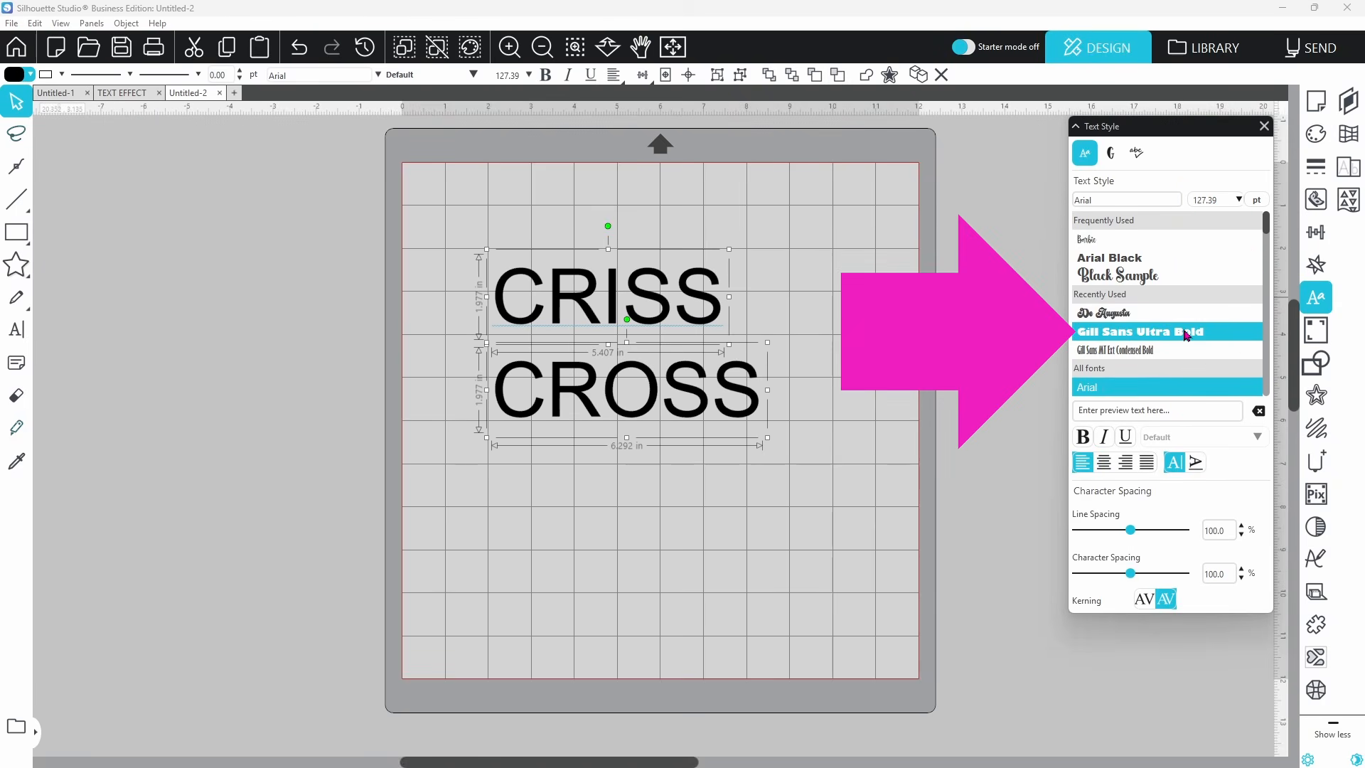
click(1185, 337)
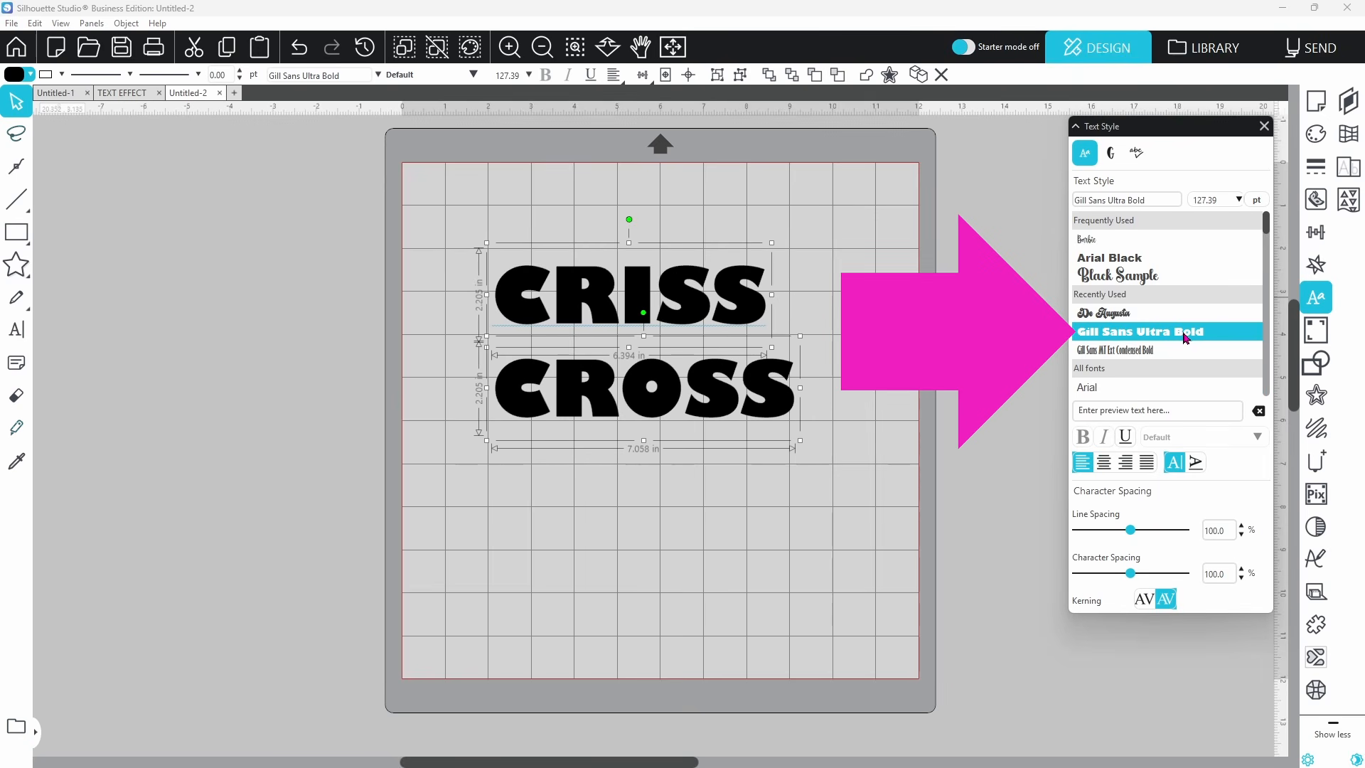
click(813, 356)
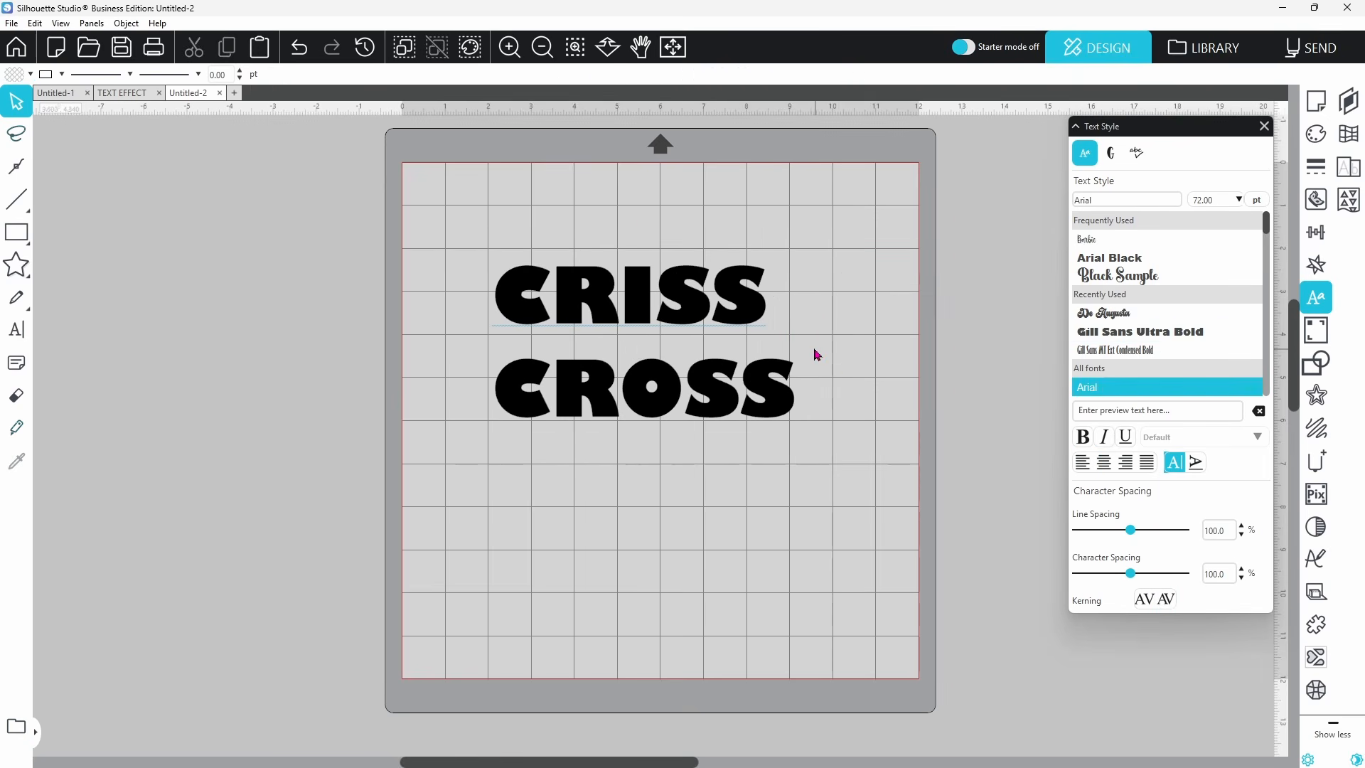
Step: Apply an internal offset of 0.035 in to the CRISS text
click(753, 318)
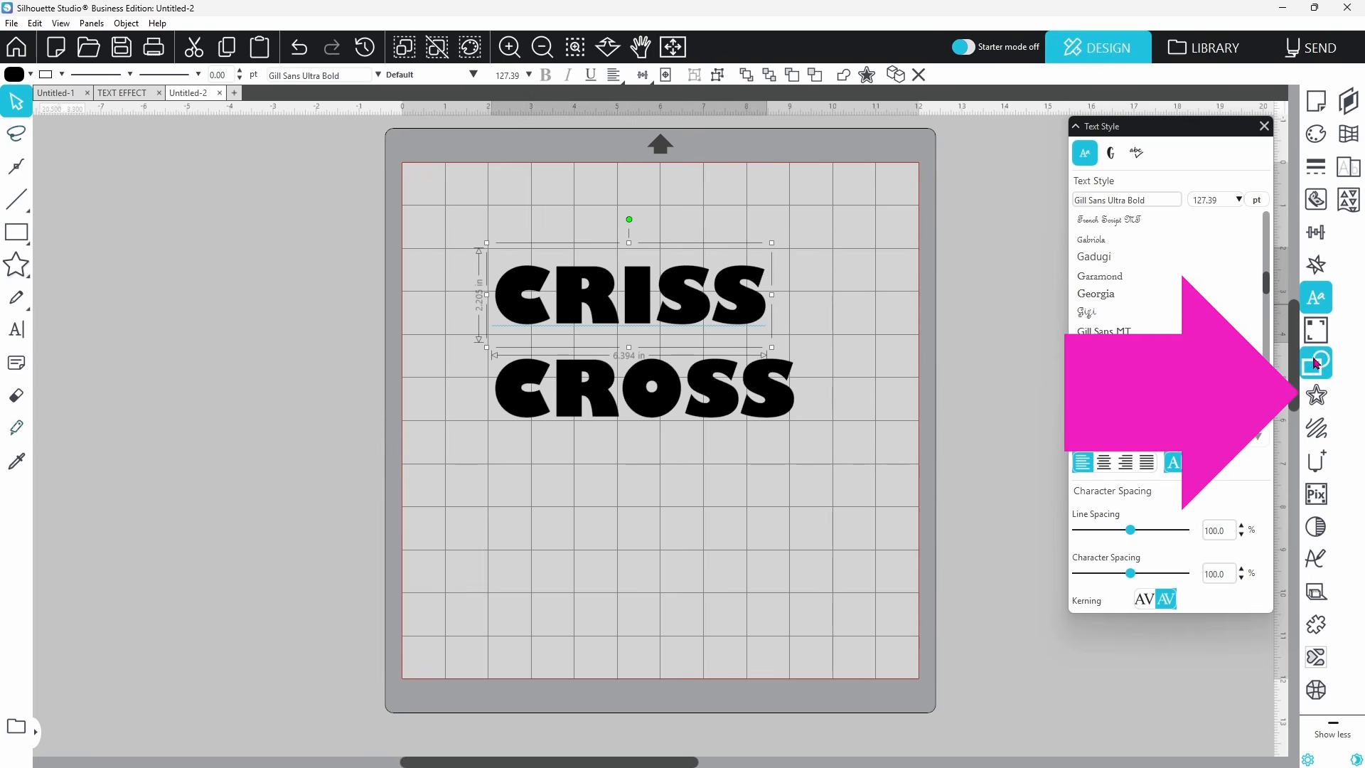
click(1316, 397)
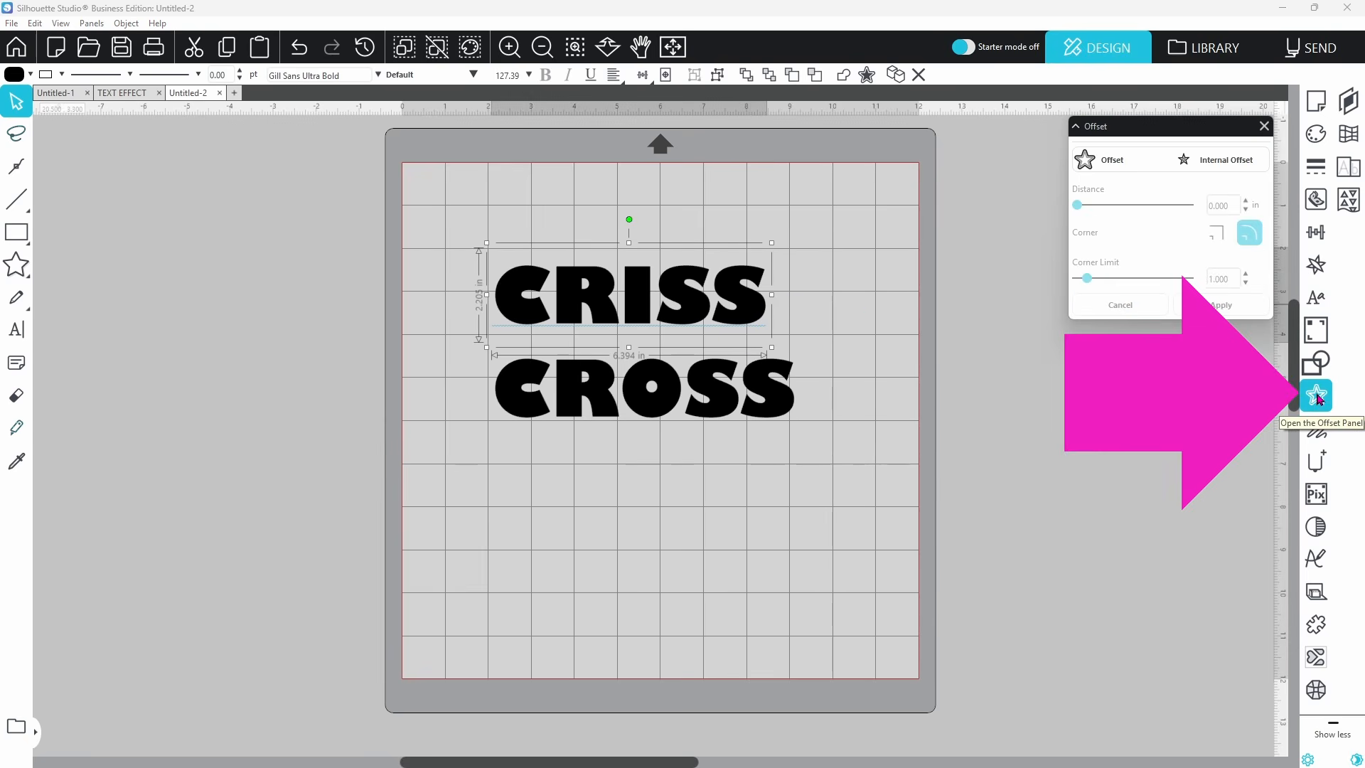
click(1253, 171)
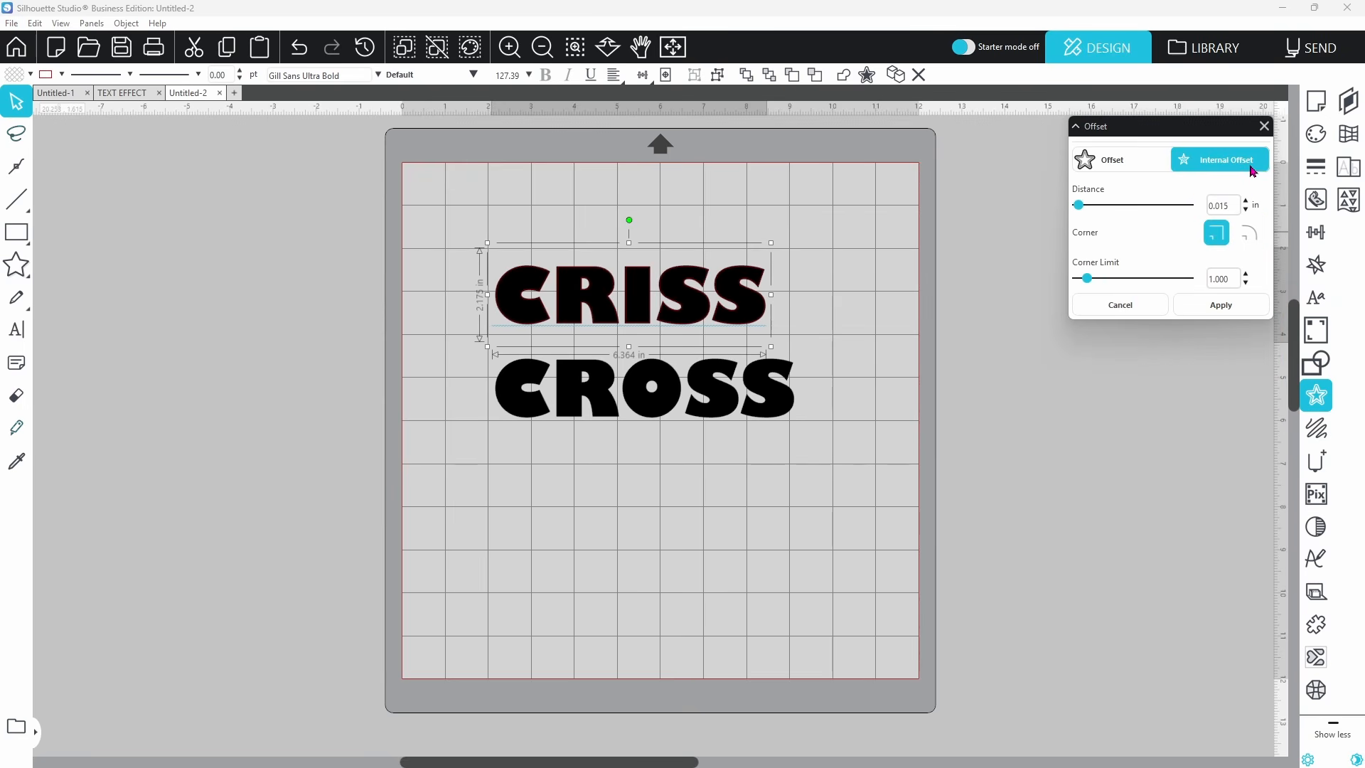
click(1247, 203)
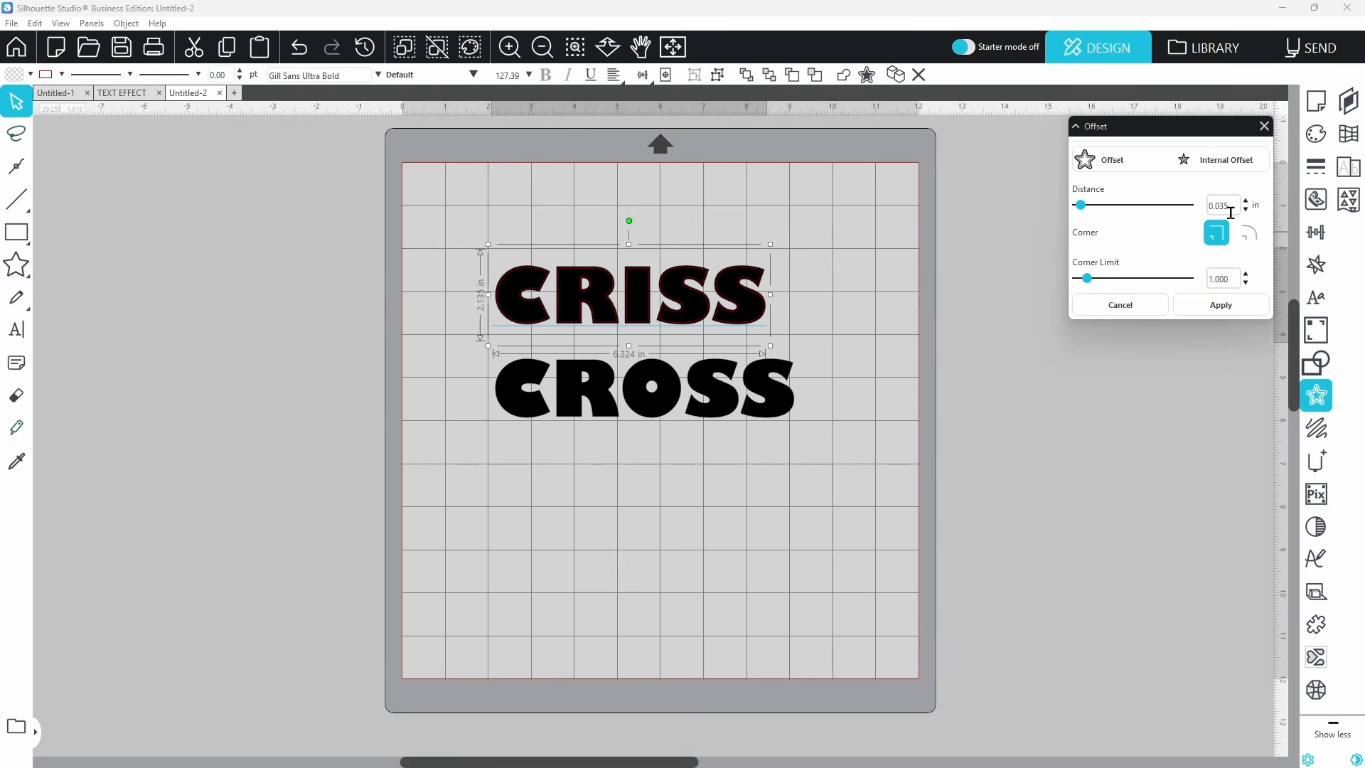
click(1247, 311)
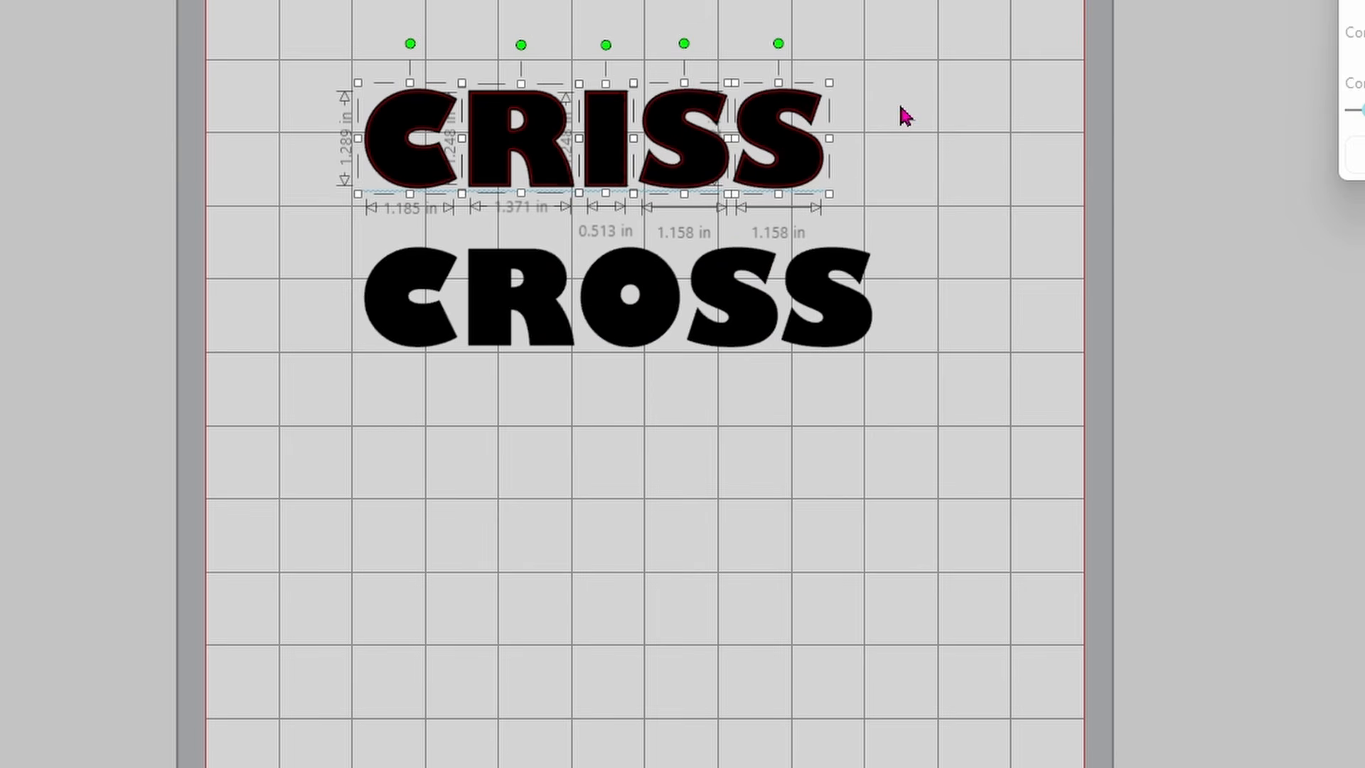
click(815, 280)
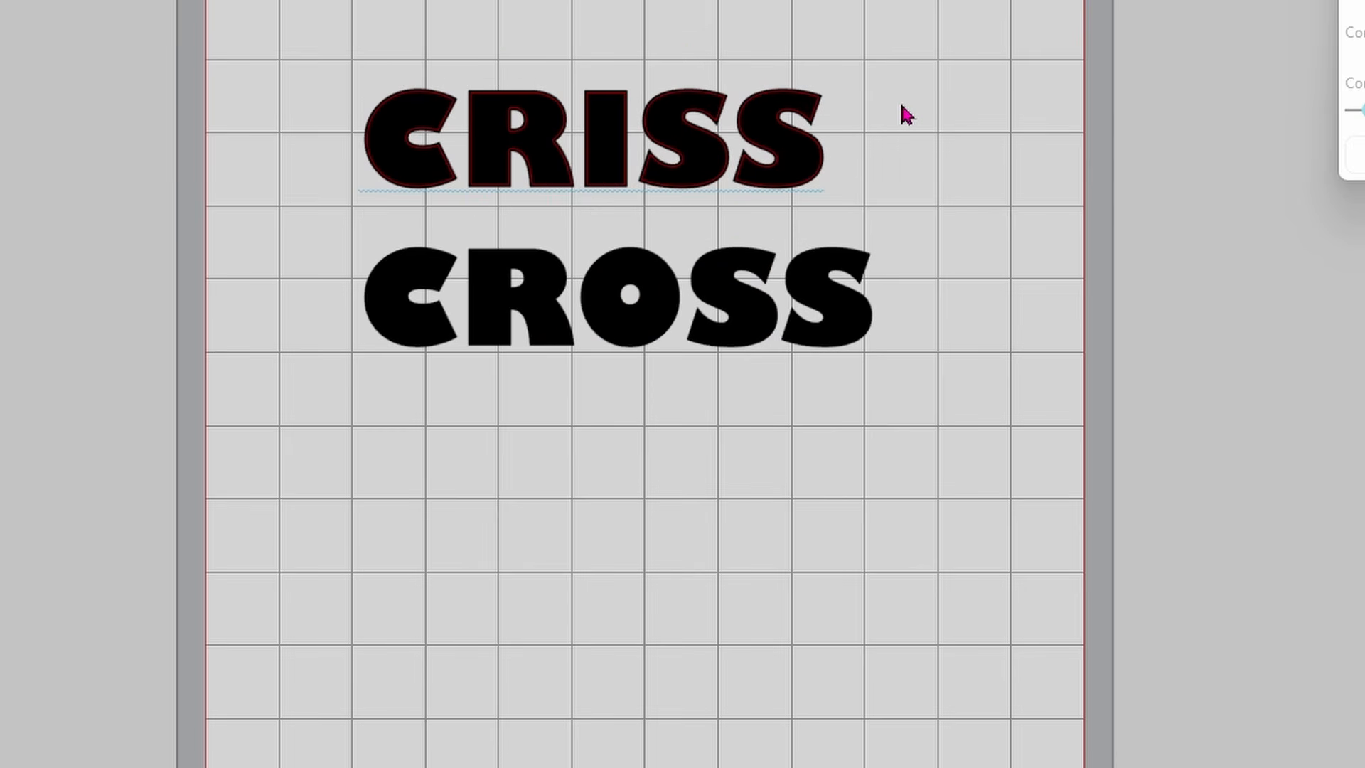
Step: Ungroup the original CRISS text into separate letters
click(807, 169)
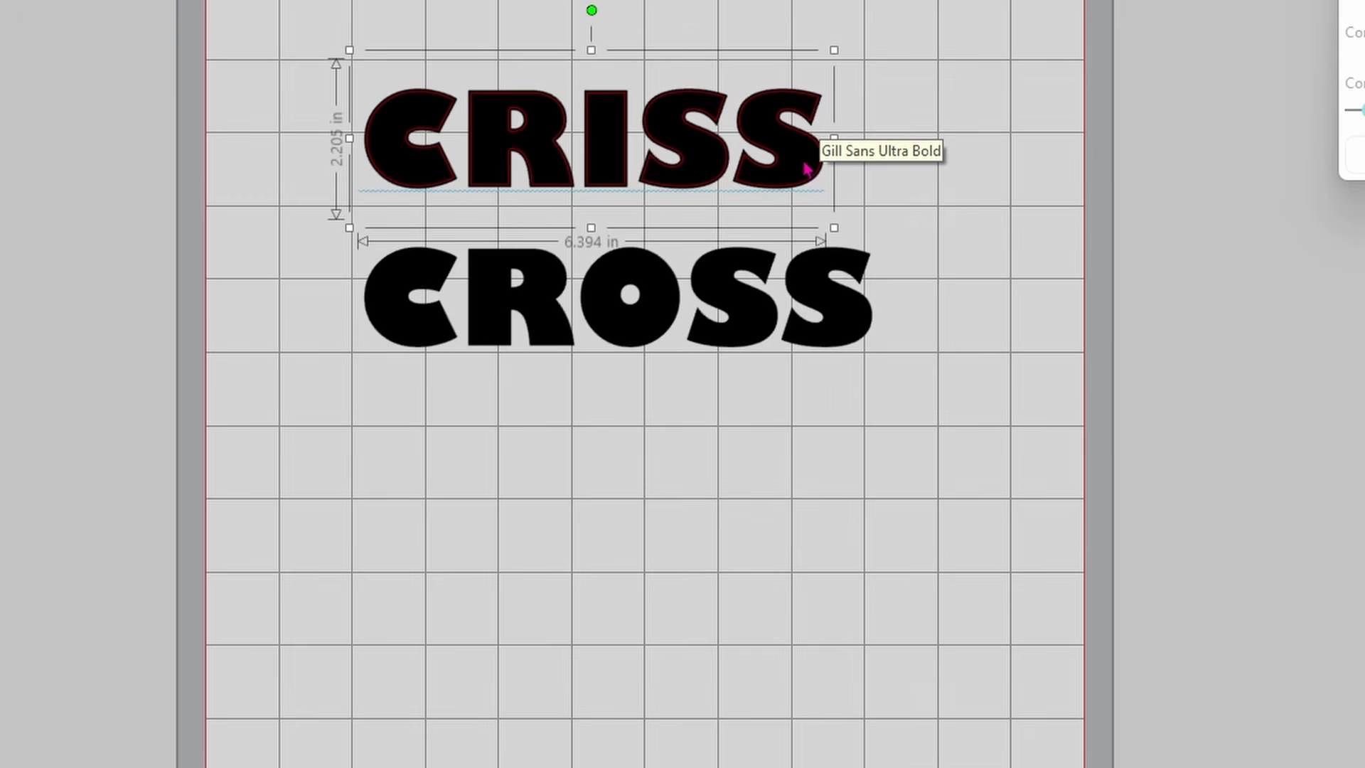
right_click(807, 169)
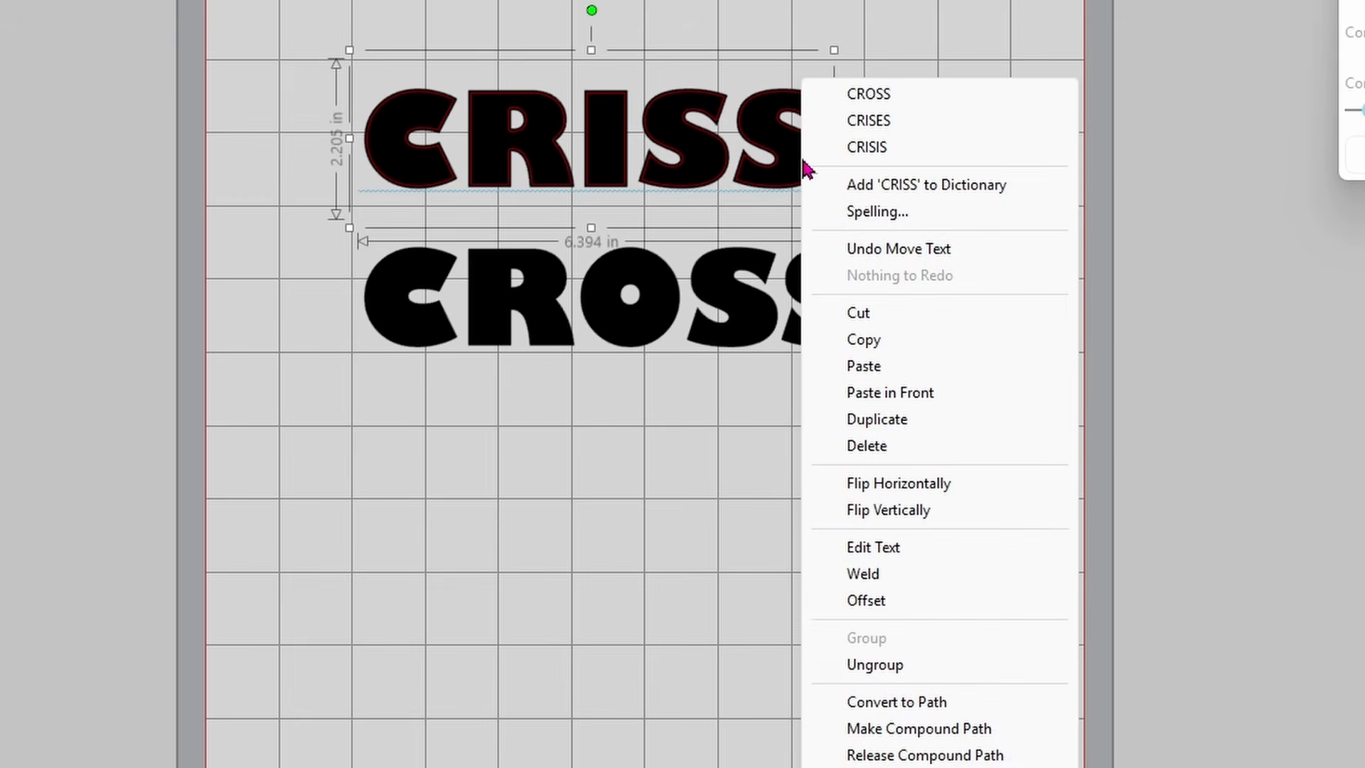
click(872, 668)
click(871, 665)
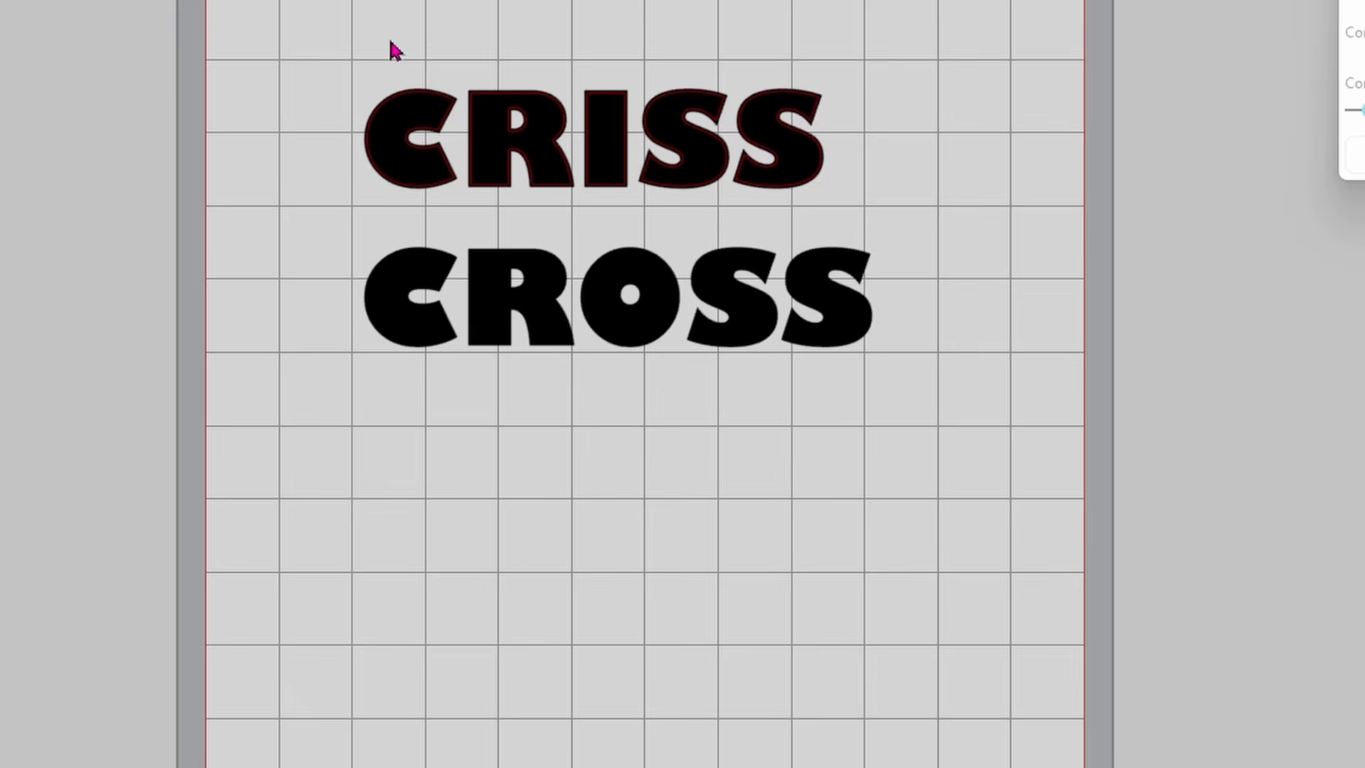
Step: Make a compound path from each CRISS letter and its inner offset, turning all five letters into outlines
click(416, 132)
right_click(417, 130)
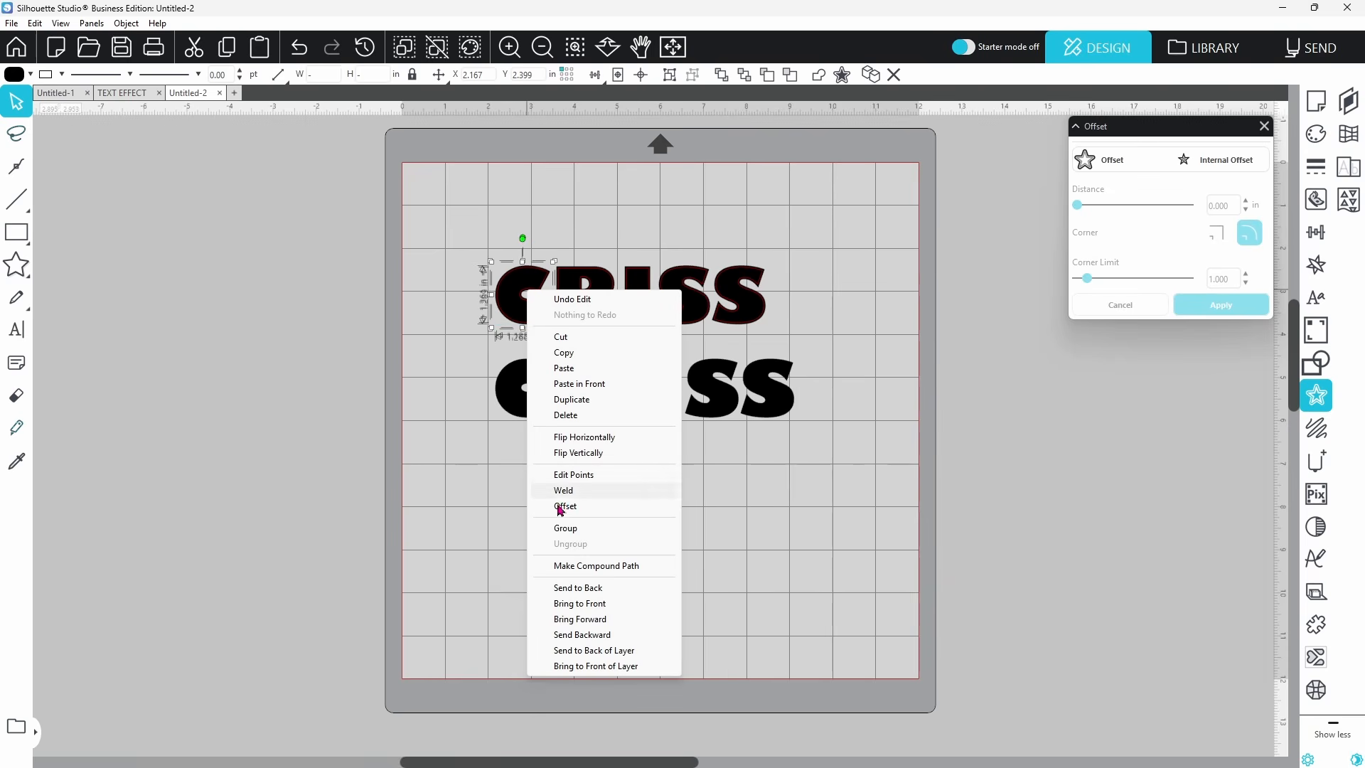
click(565, 566)
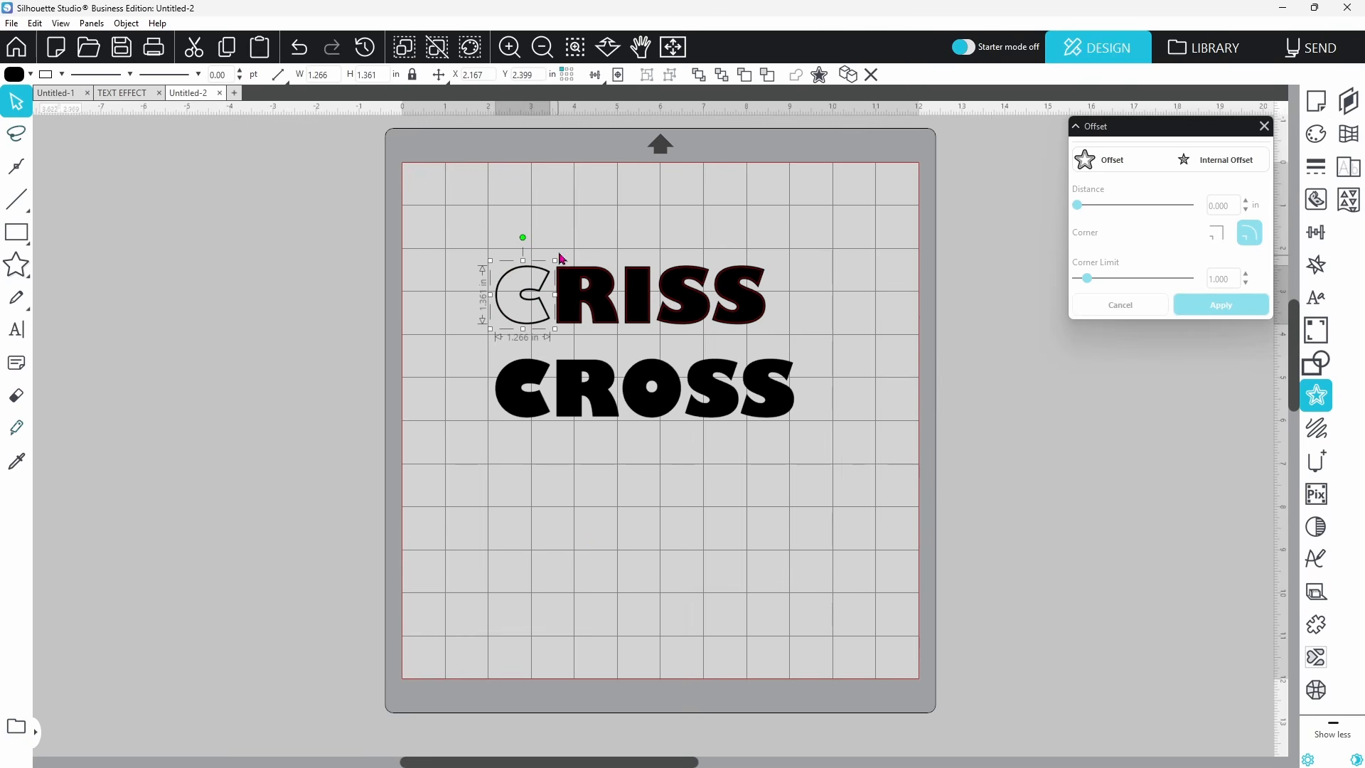
drag(561, 239, 595, 290)
right_click(595, 290)
click(639, 567)
right_click(638, 285)
drag(626, 245, 687, 285)
click(683, 561)
right_click(687, 285)
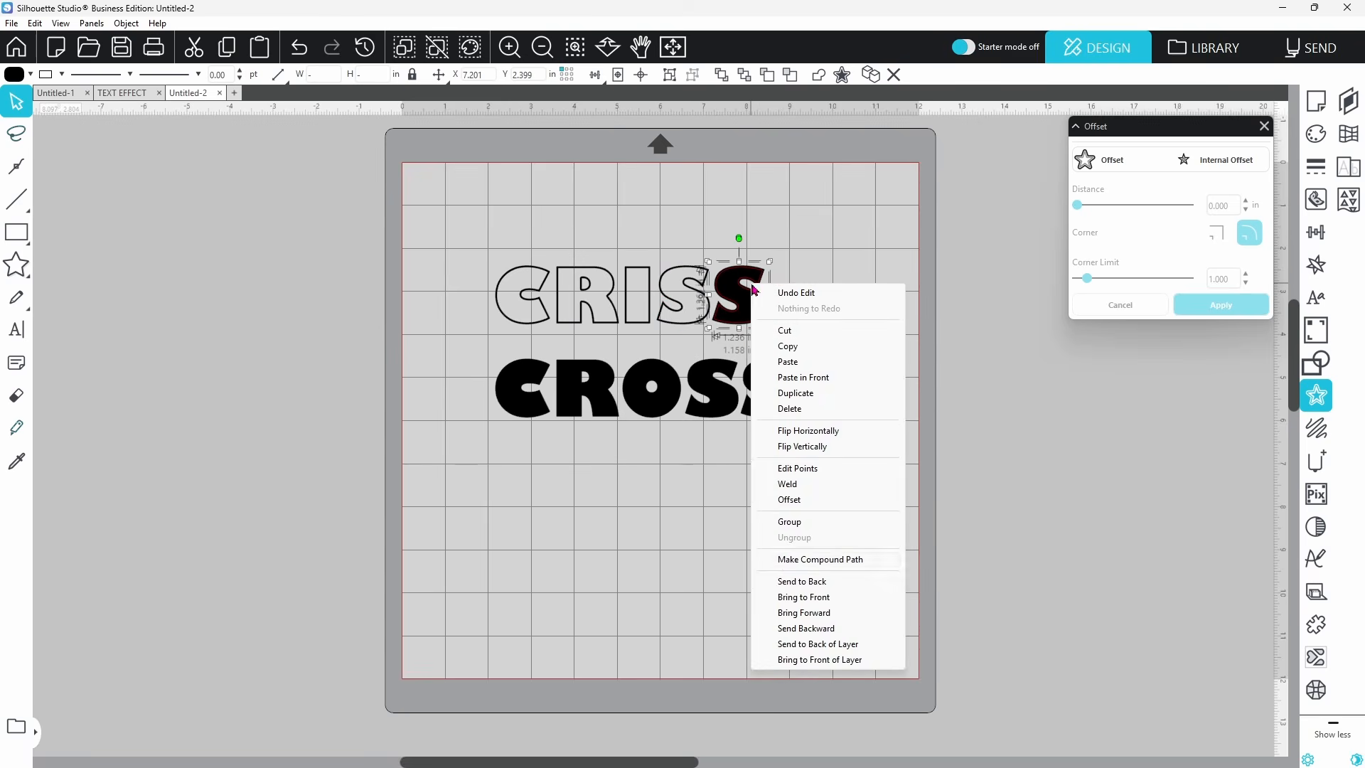
click(820, 559)
Step: Group the five outlined CRISS letters
drag(488, 244, 748, 308)
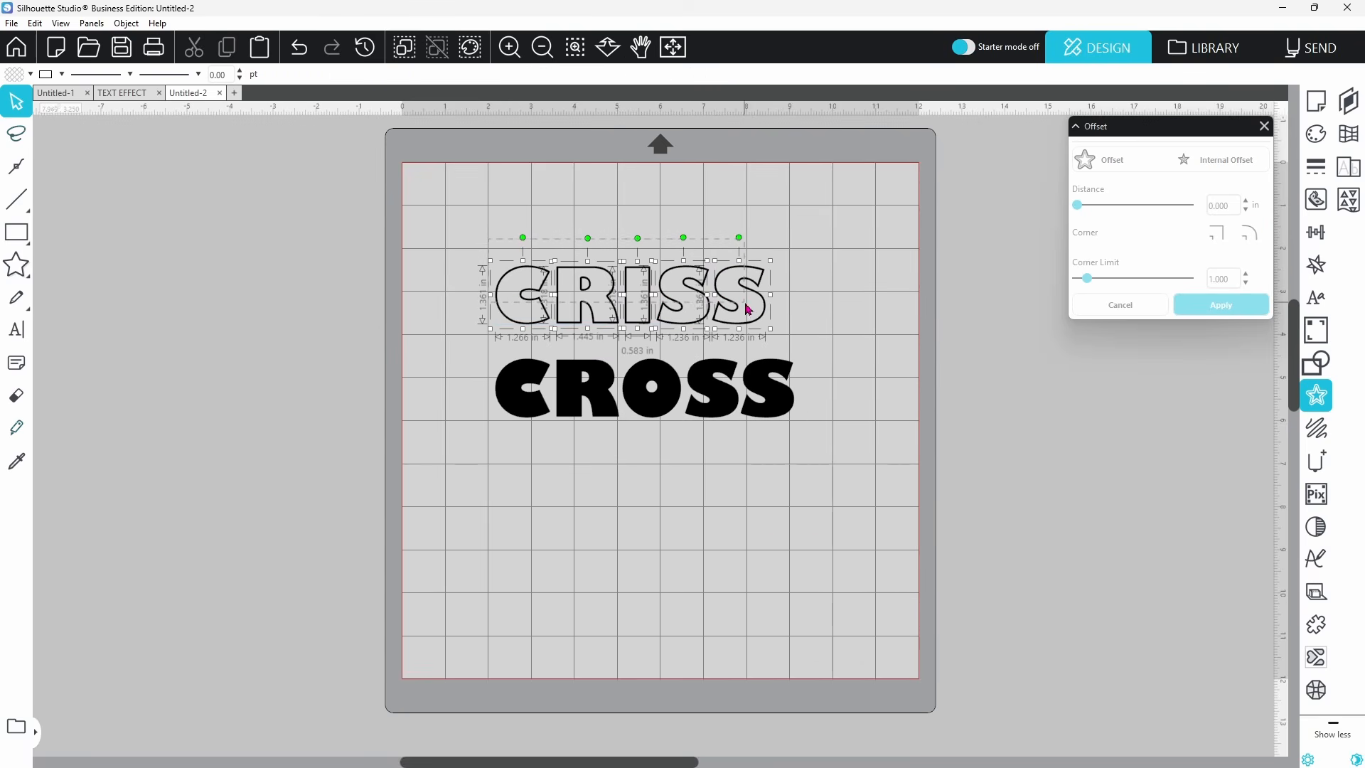
right_click(762, 307)
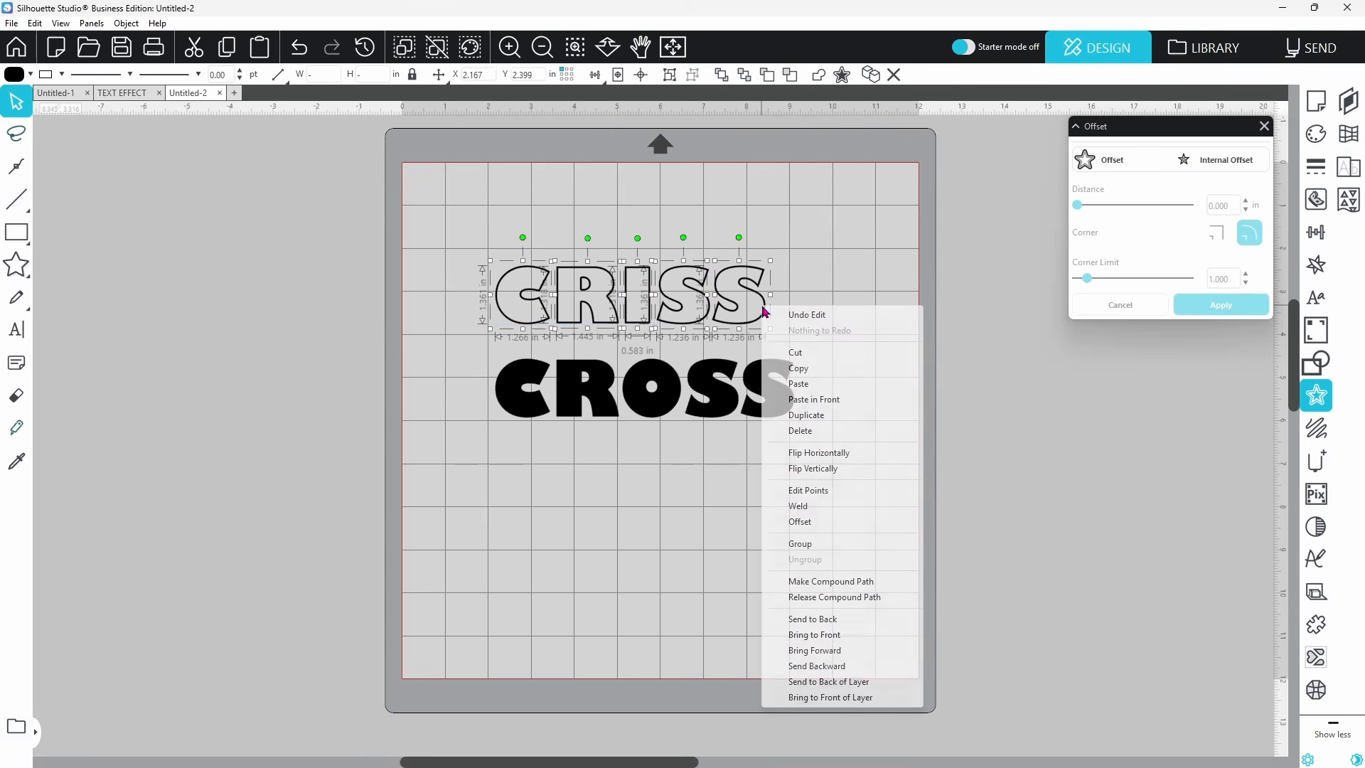
click(800, 544)
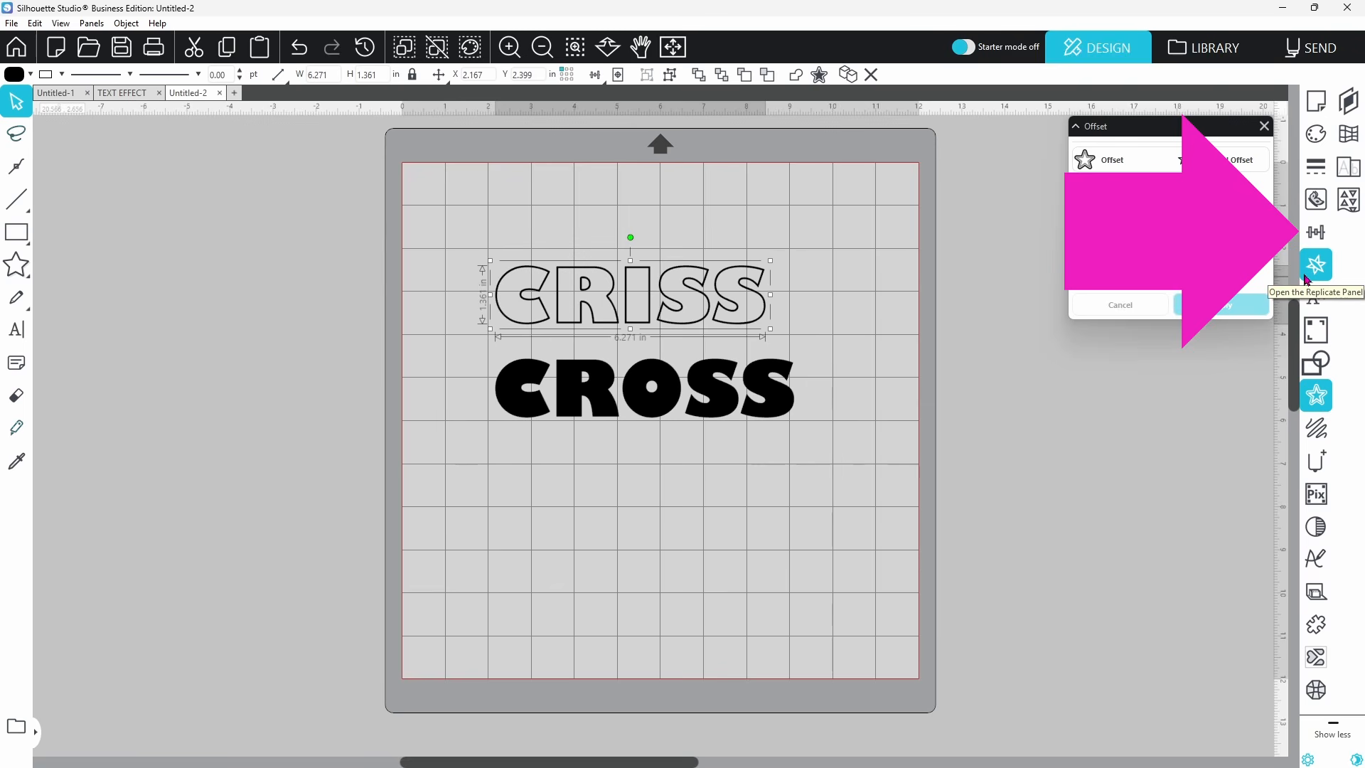
Step: Shear the CRISS group vertically by 35 degrees
click(1319, 236)
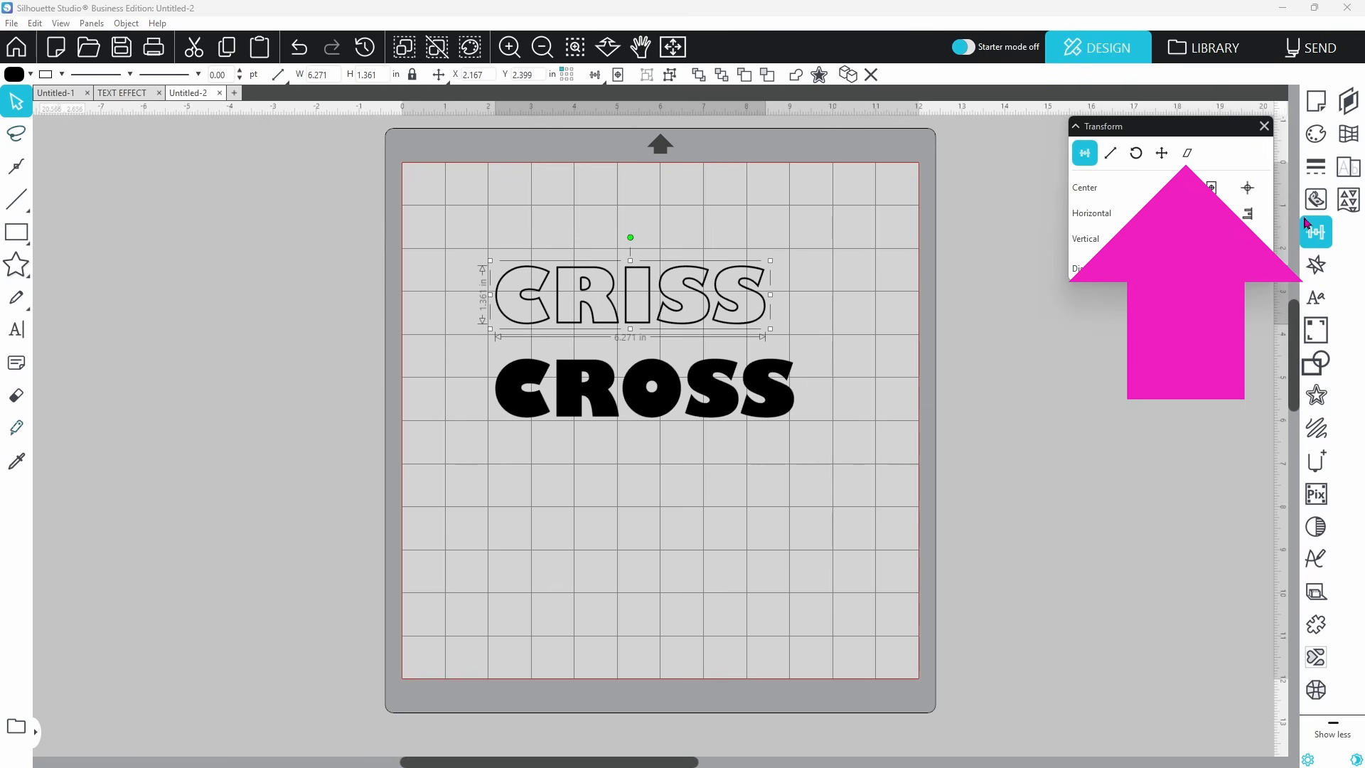
click(1186, 155)
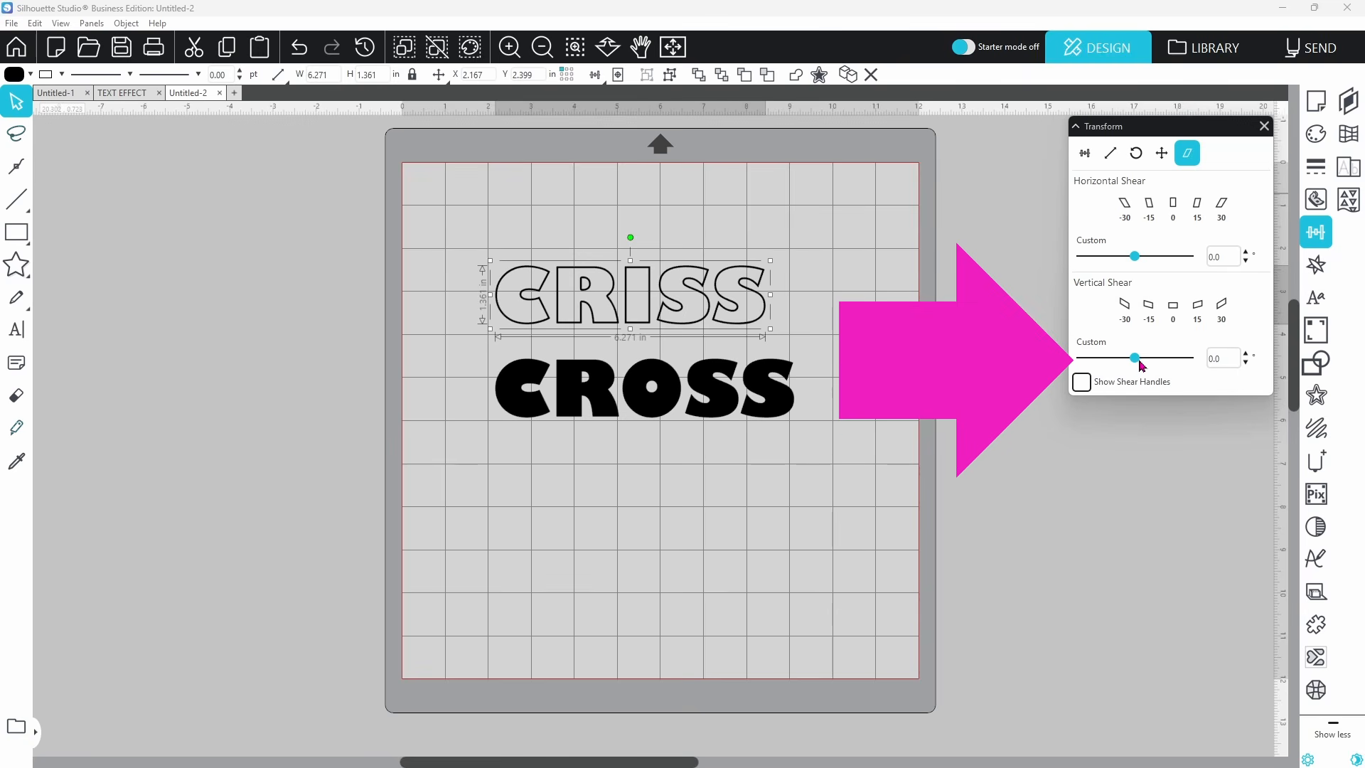
drag(1140, 365, 1167, 369)
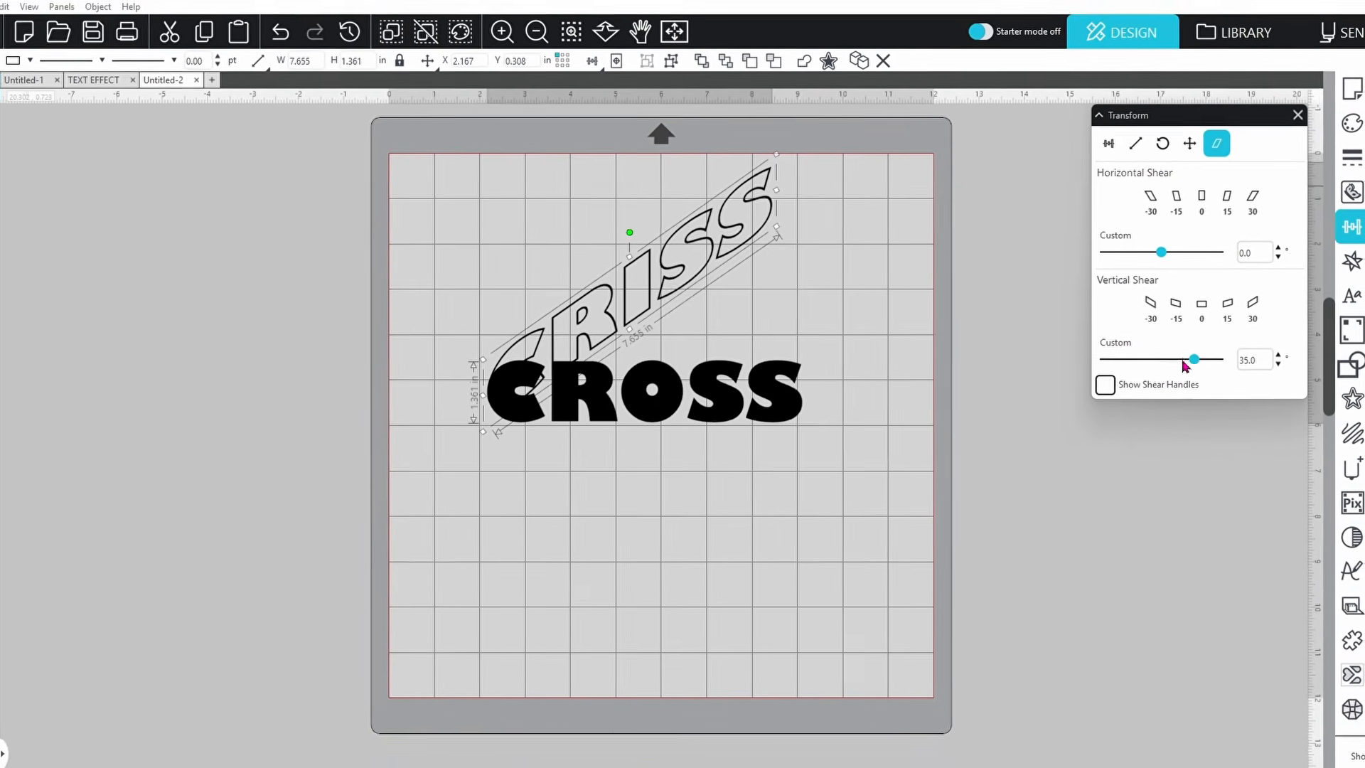
Step: Bring the sheared CRISS group to the front and move it so it runs diagonally across CROSS
right_click(748, 247)
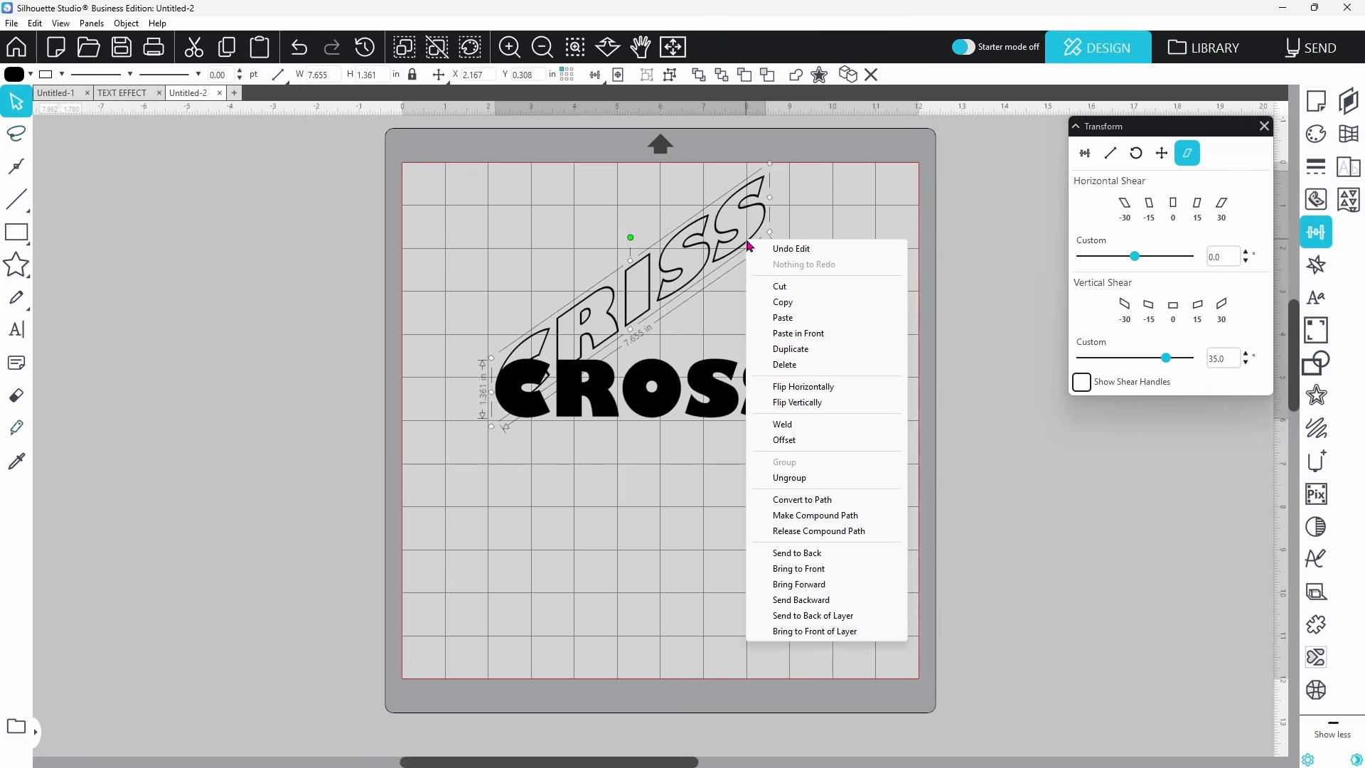
click(792, 569)
drag(678, 299, 694, 393)
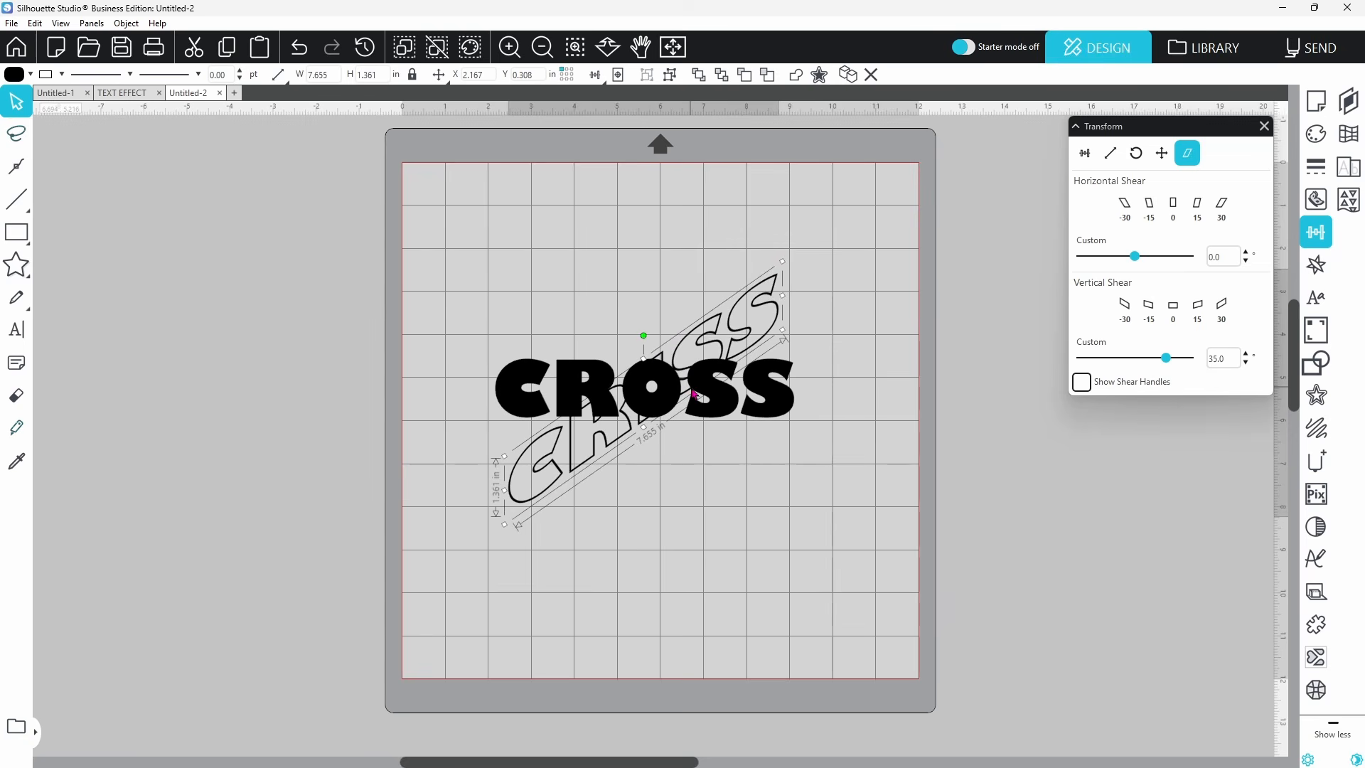
click(680, 476)
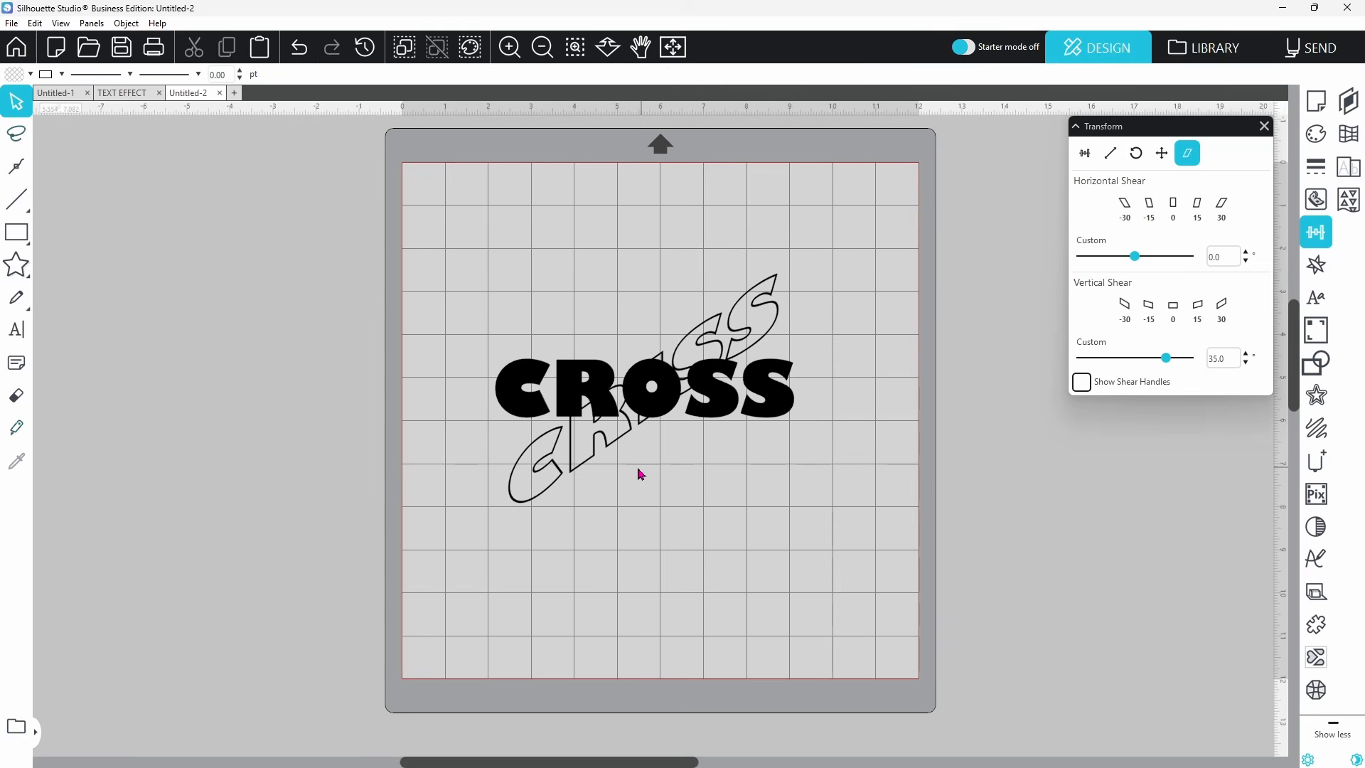
Step: Fill the sheared CRISS group with red
click(559, 476)
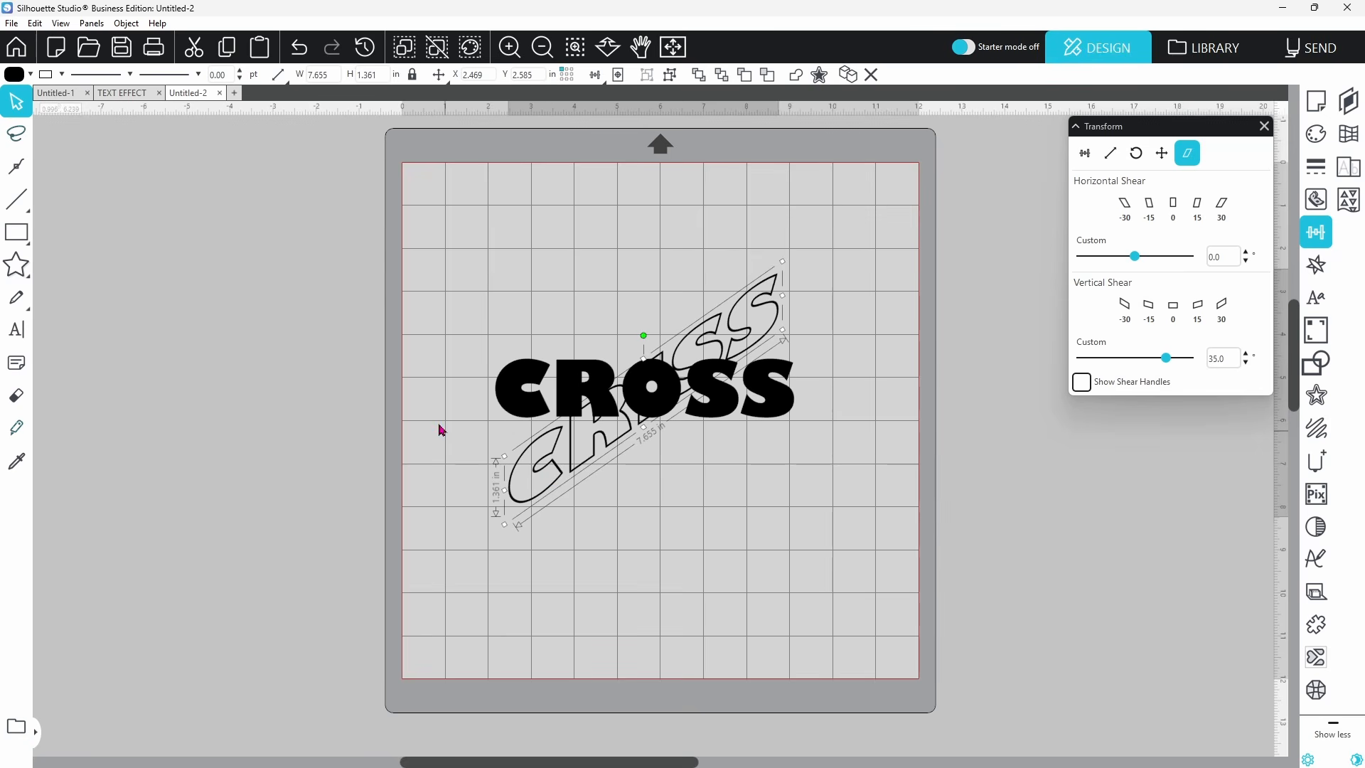
click(30, 75)
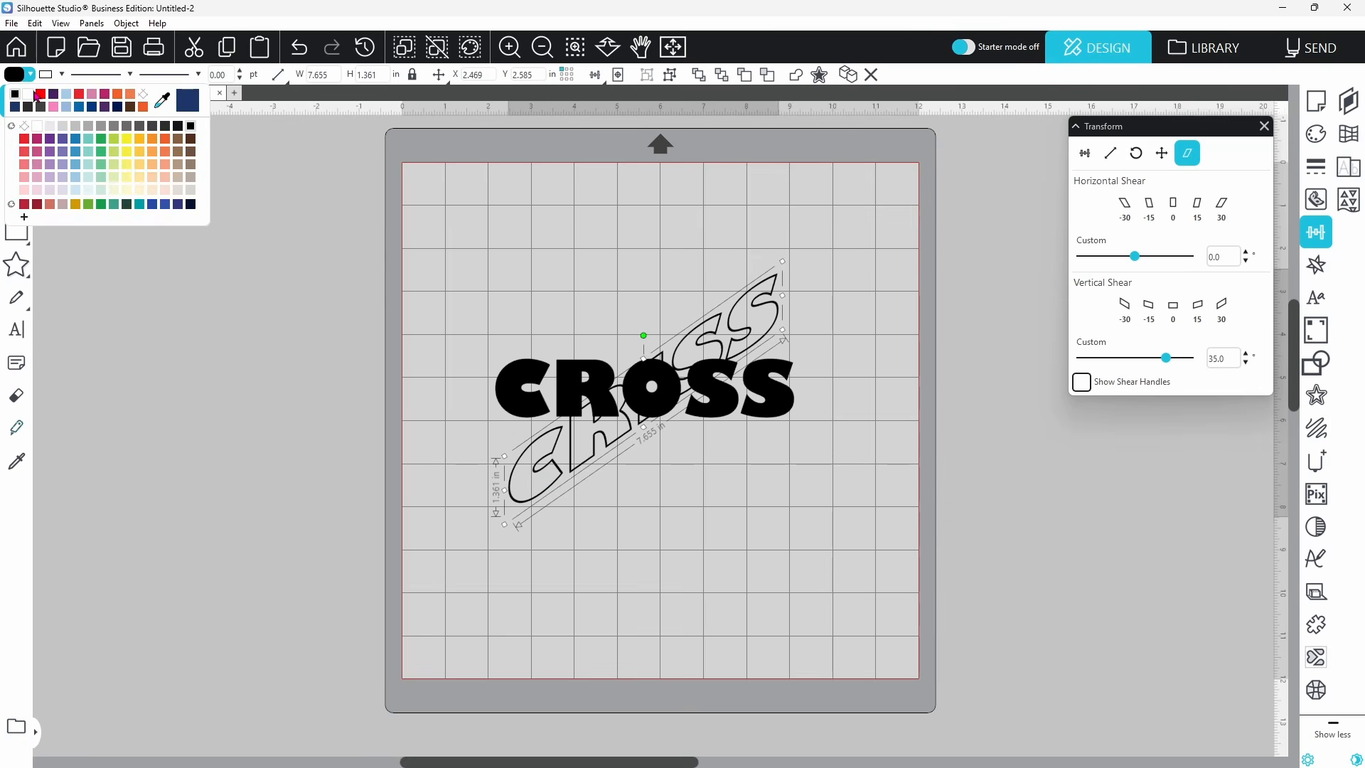
click(41, 95)
click(284, 215)
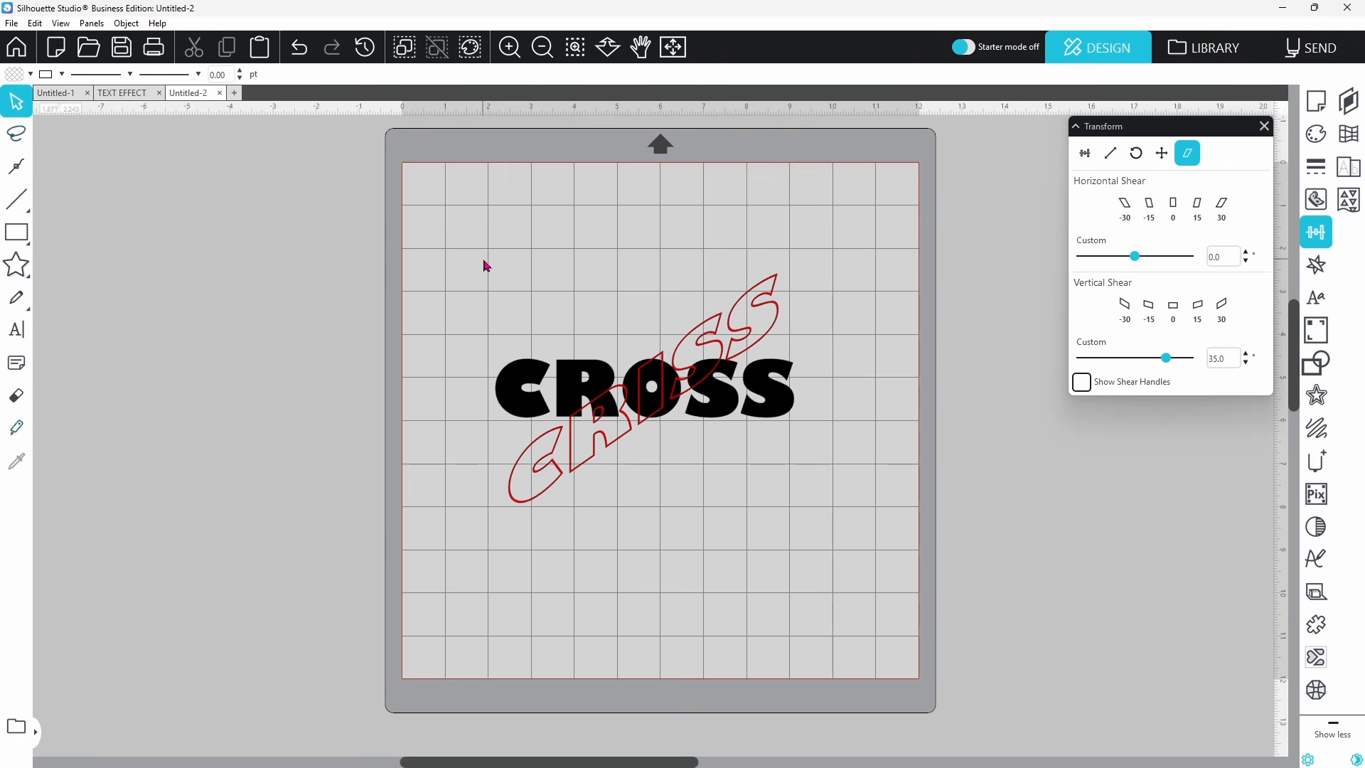
Step: Ungroup both CRISS and CROSS into individual letters
drag(486, 266, 755, 492)
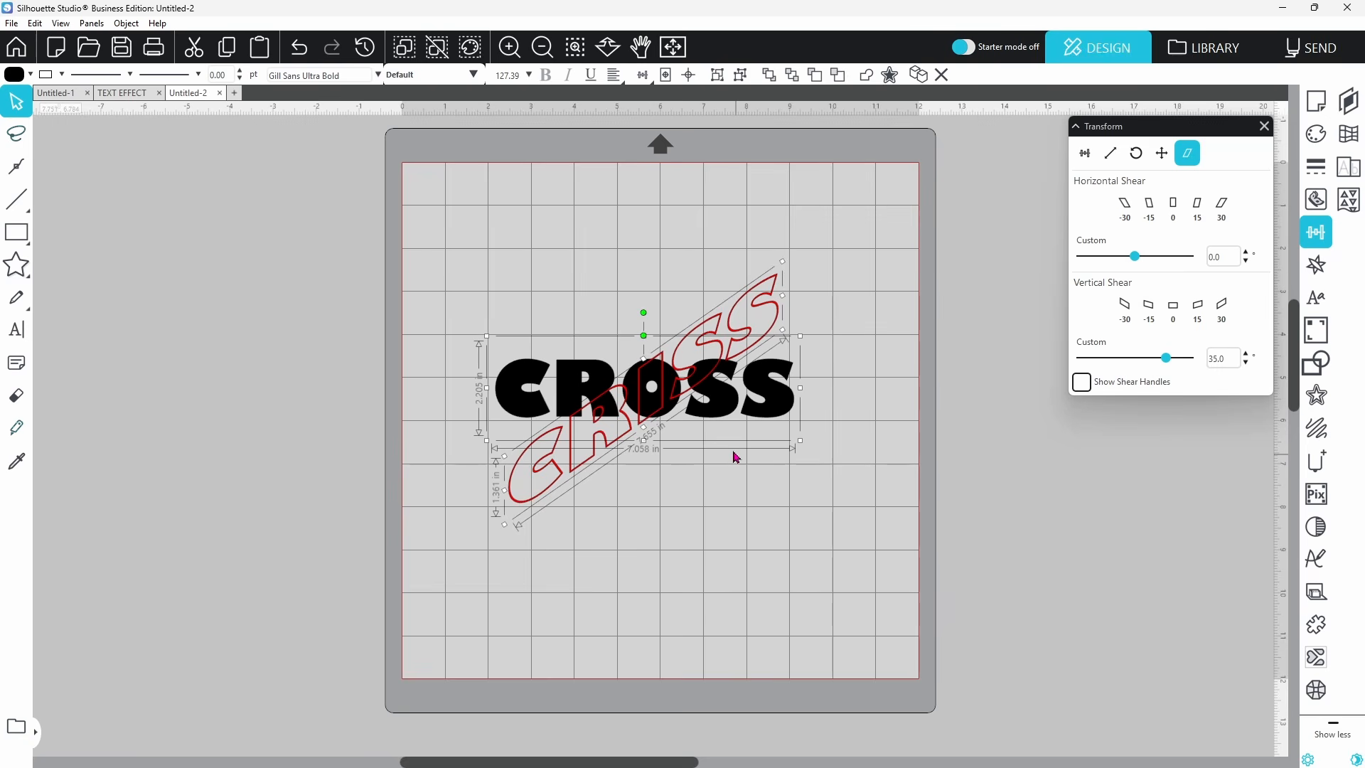
right_click(726, 423)
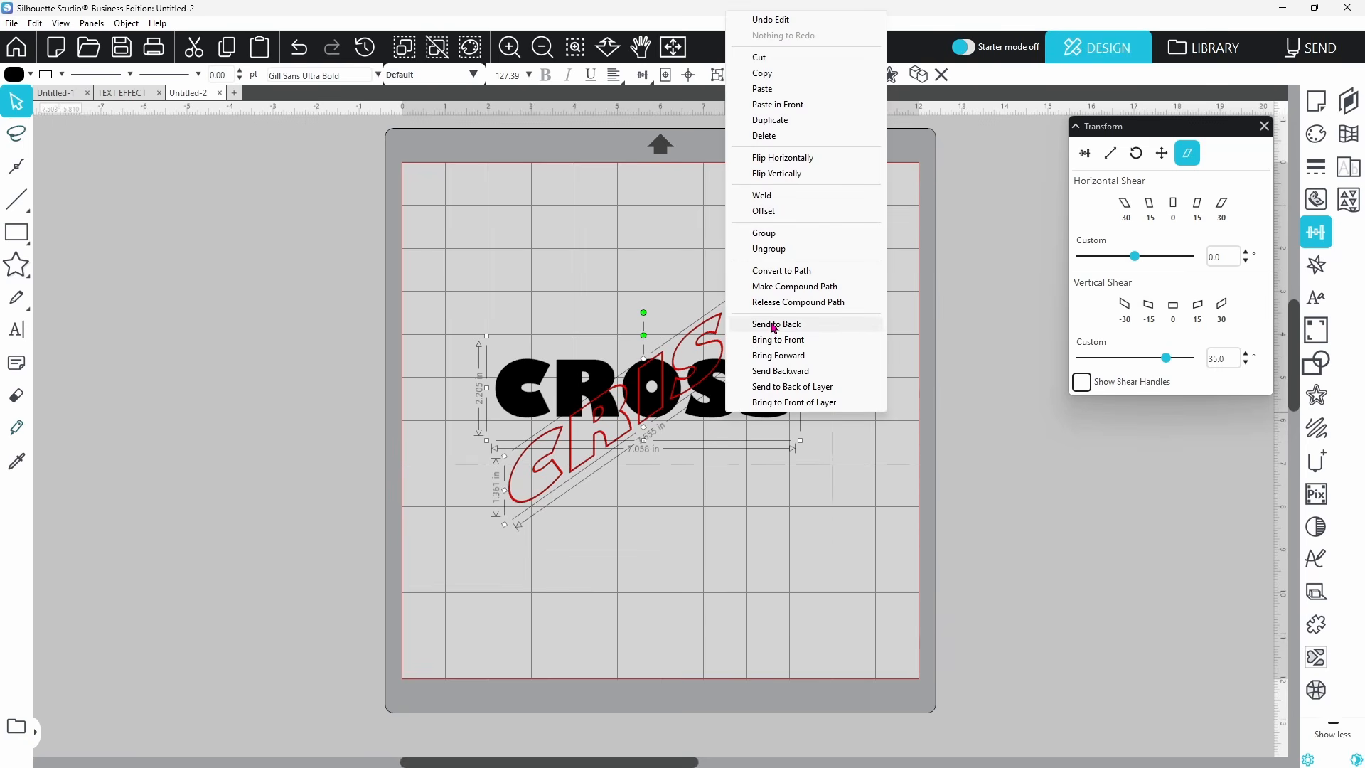
click(772, 249)
Step: Select the two S letters of the red CRISS together with the overlapping S letters of CROSS
click(720, 326)
click(721, 326)
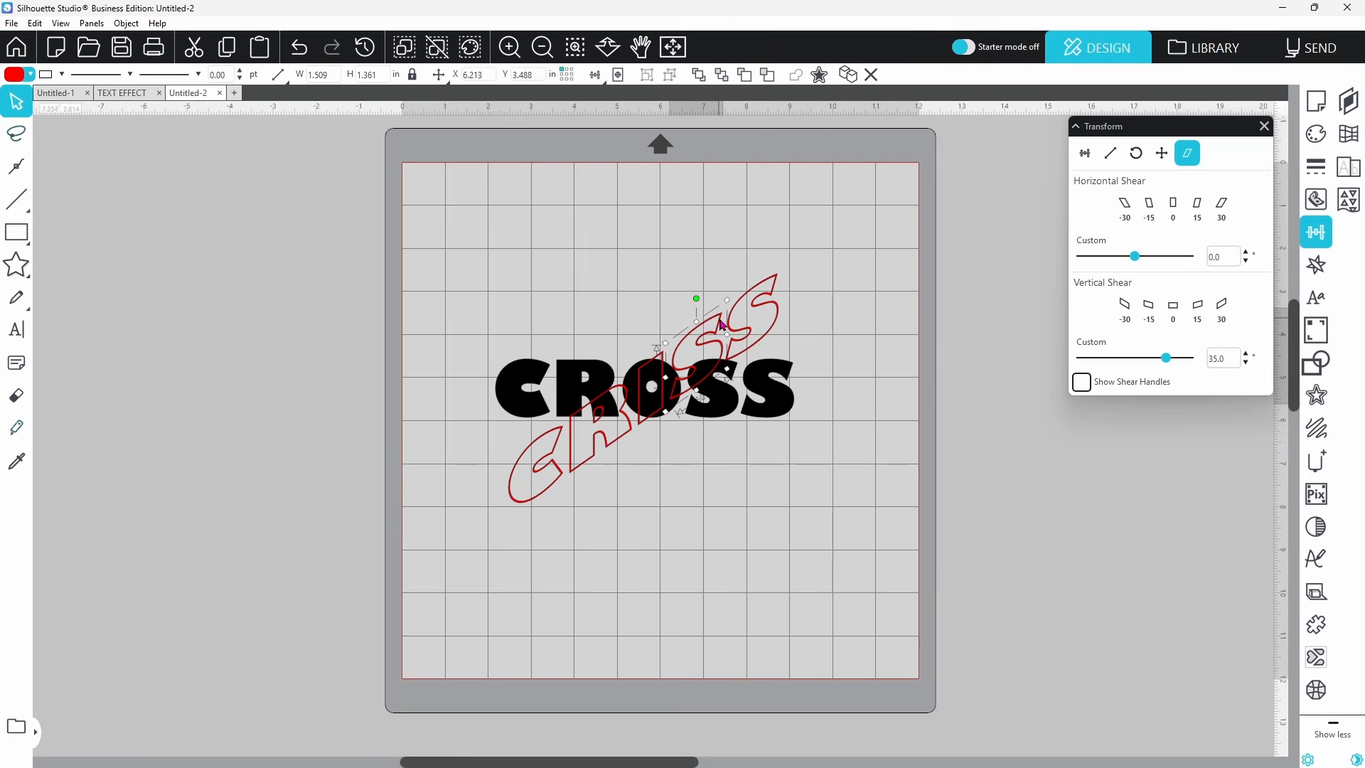
drag(721, 326, 755, 294)
right_click(756, 294)
click(783, 601)
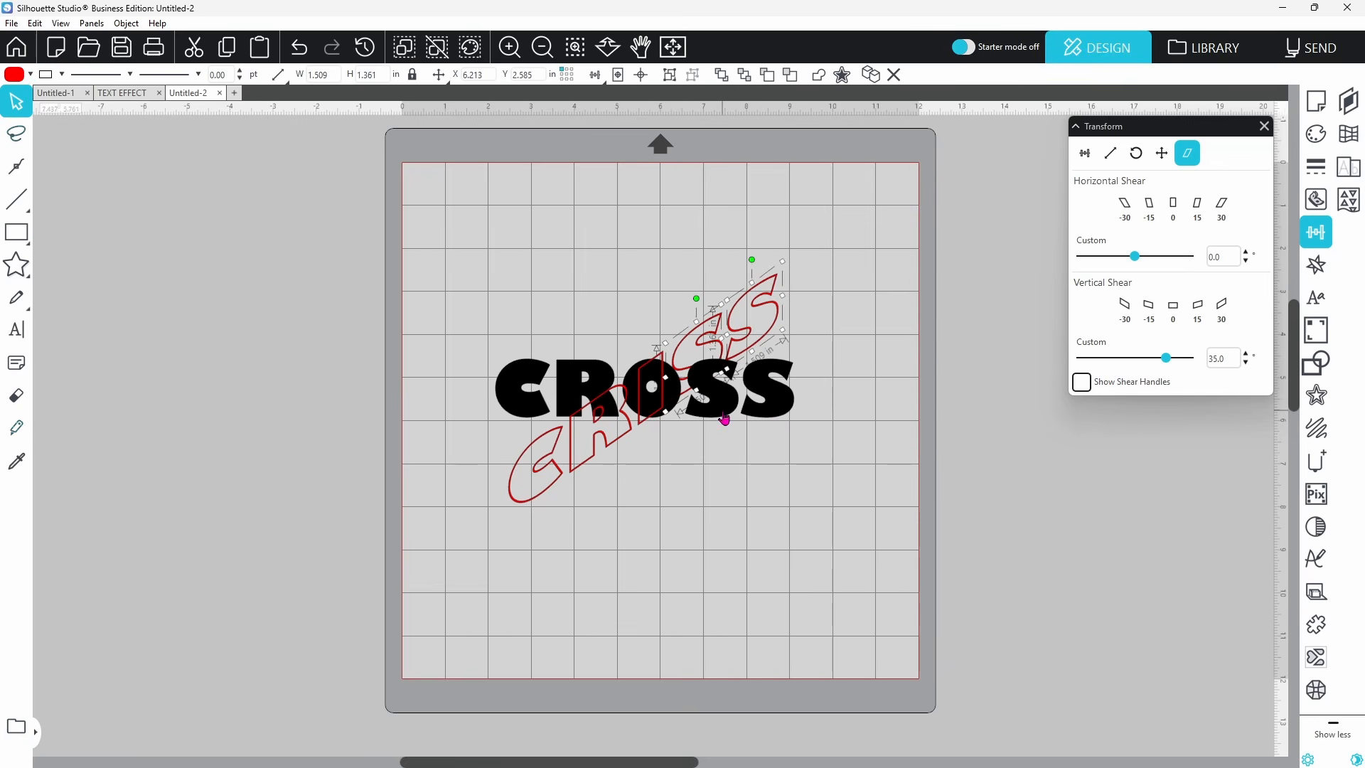
click(775, 421)
Step: Apply Subtract All to the R and O of CROSS together with the overlapping red R and I of CRISS
click(606, 377)
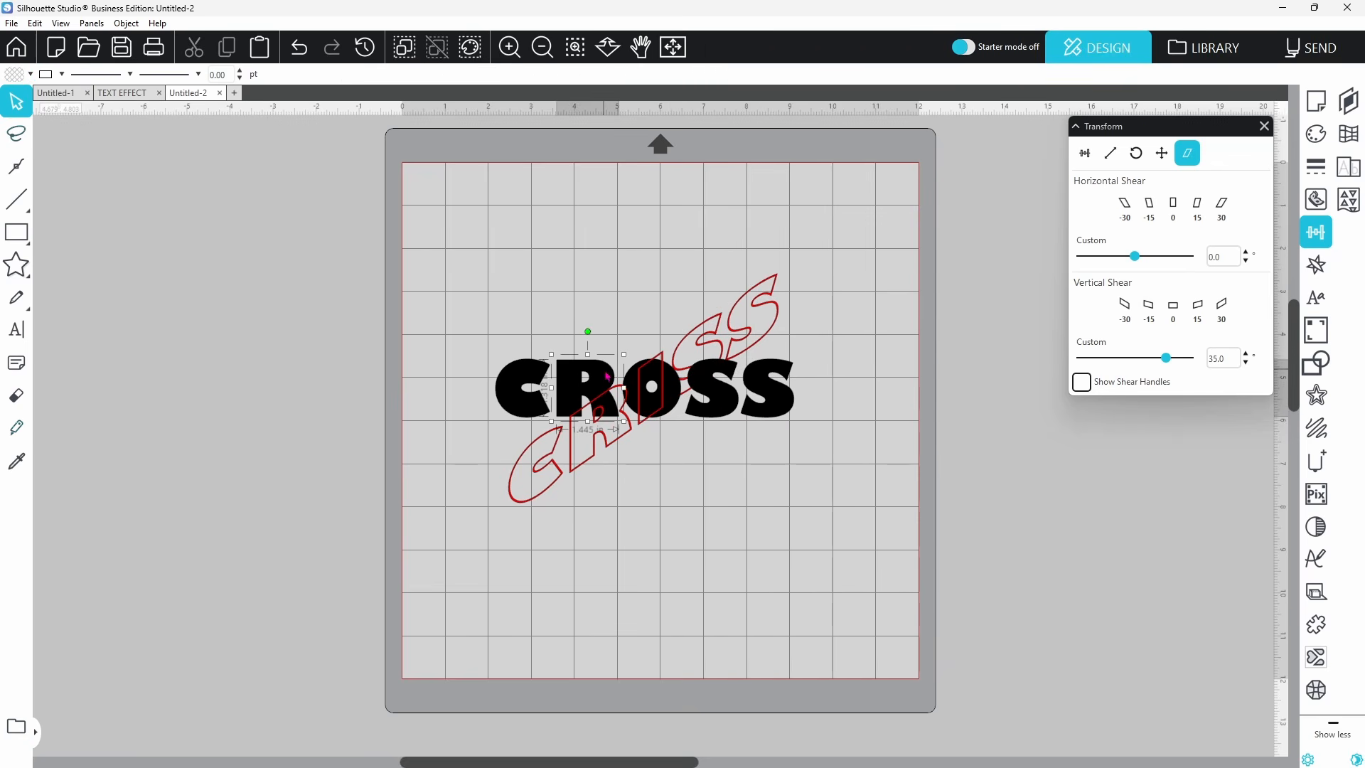
shift+click(631, 382)
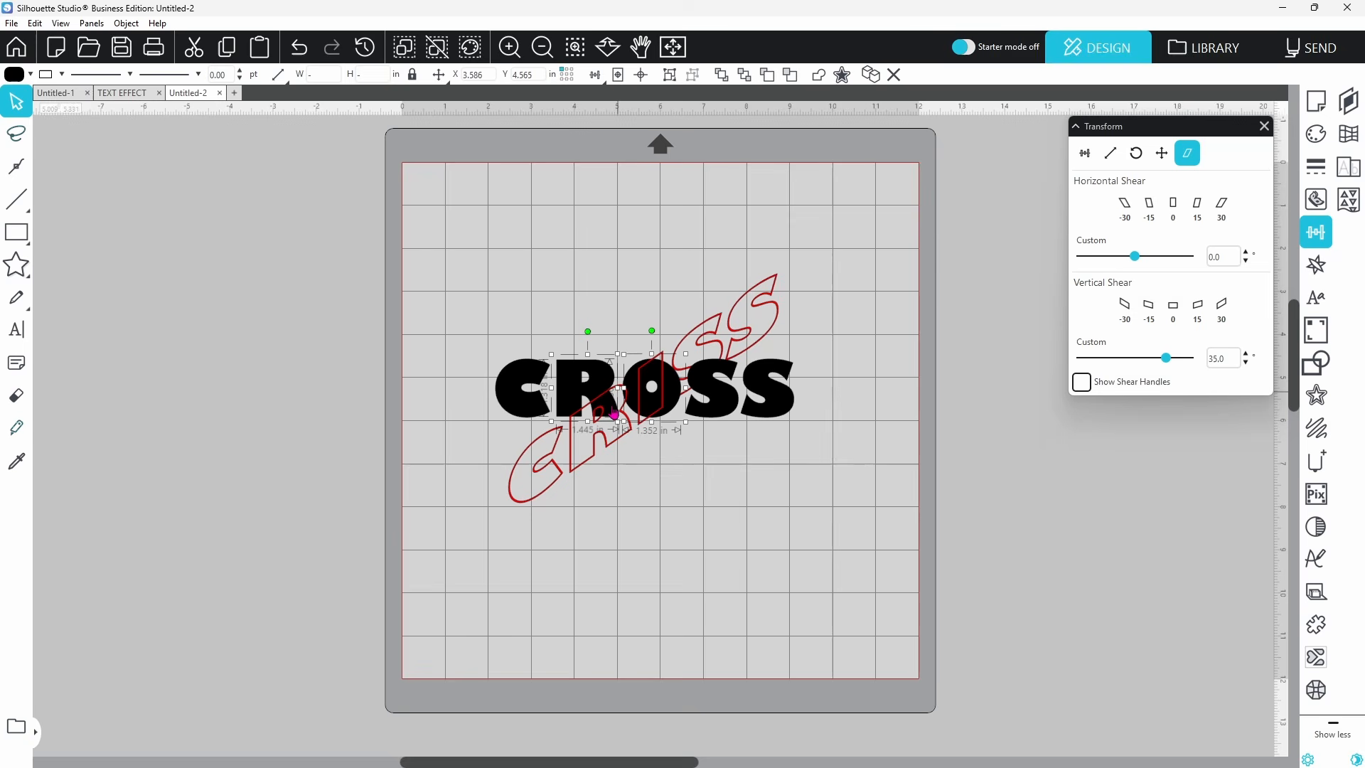
shift+click(582, 467)
shift+click(662, 357)
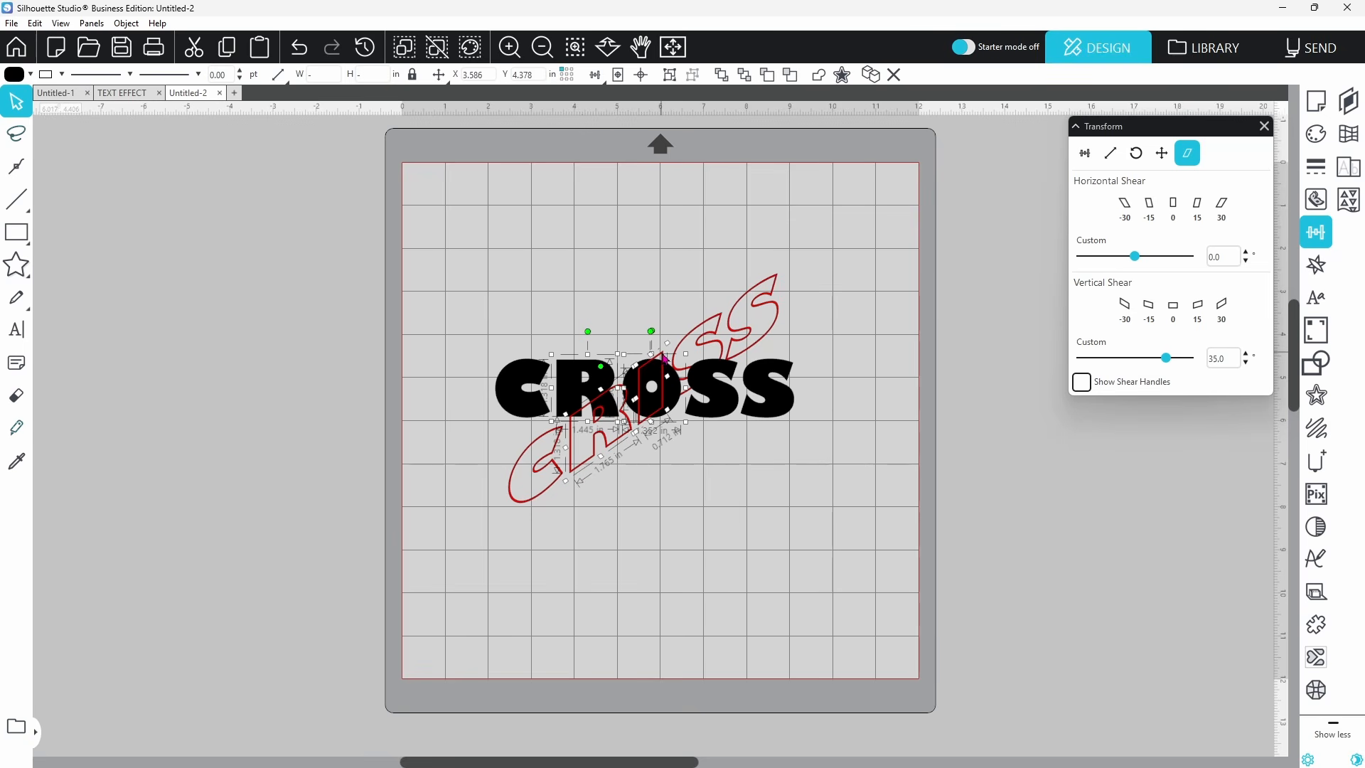
click(1307, 372)
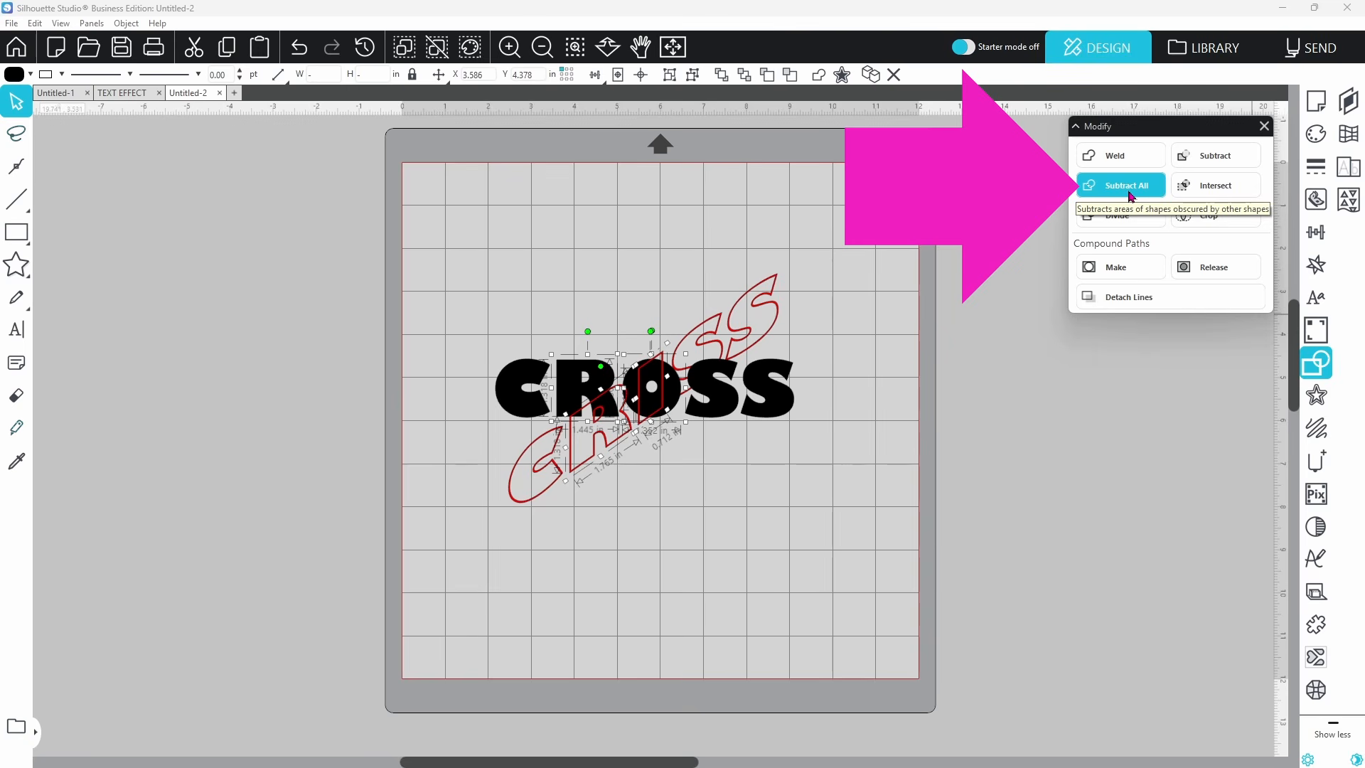
click(881, 317)
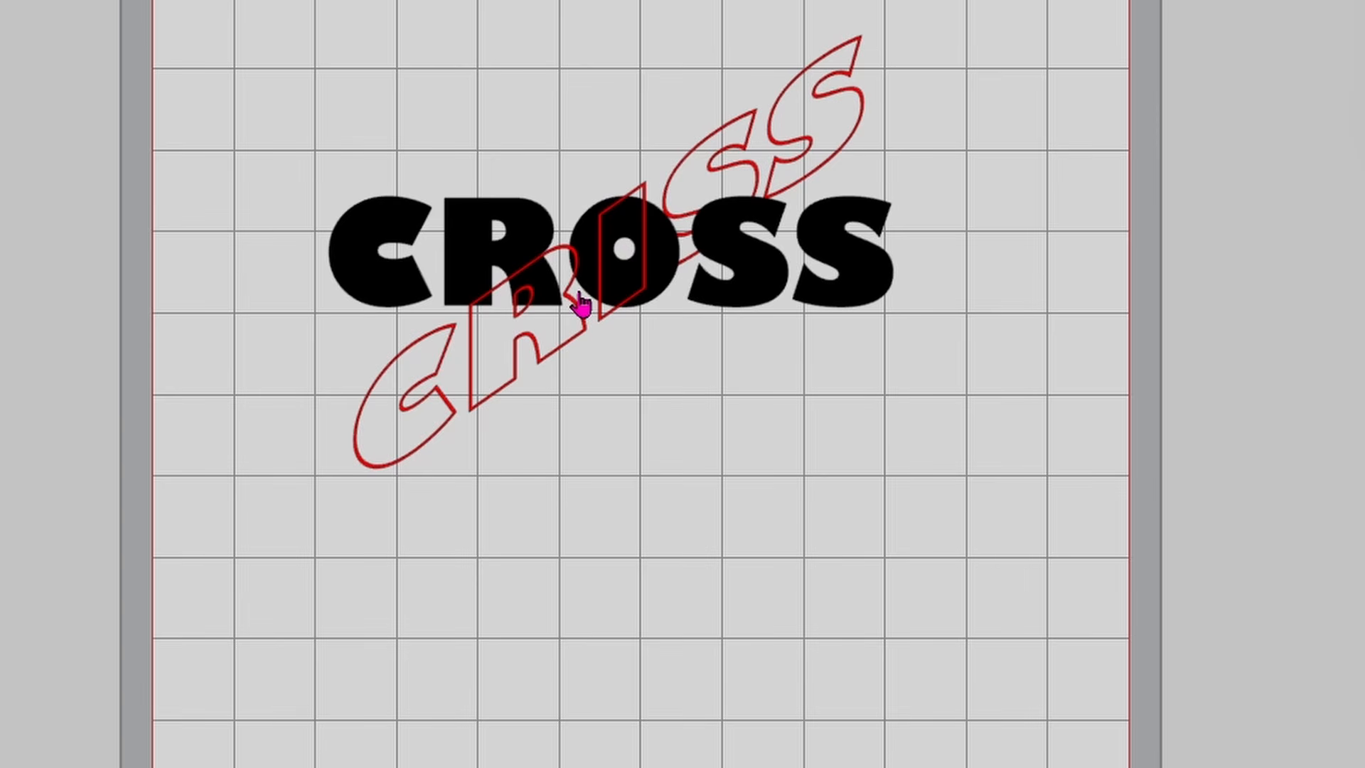
Step: Move the red R downward off CROSS to inspect the cut beneath it, and undo the move
drag(585, 344, 591, 405)
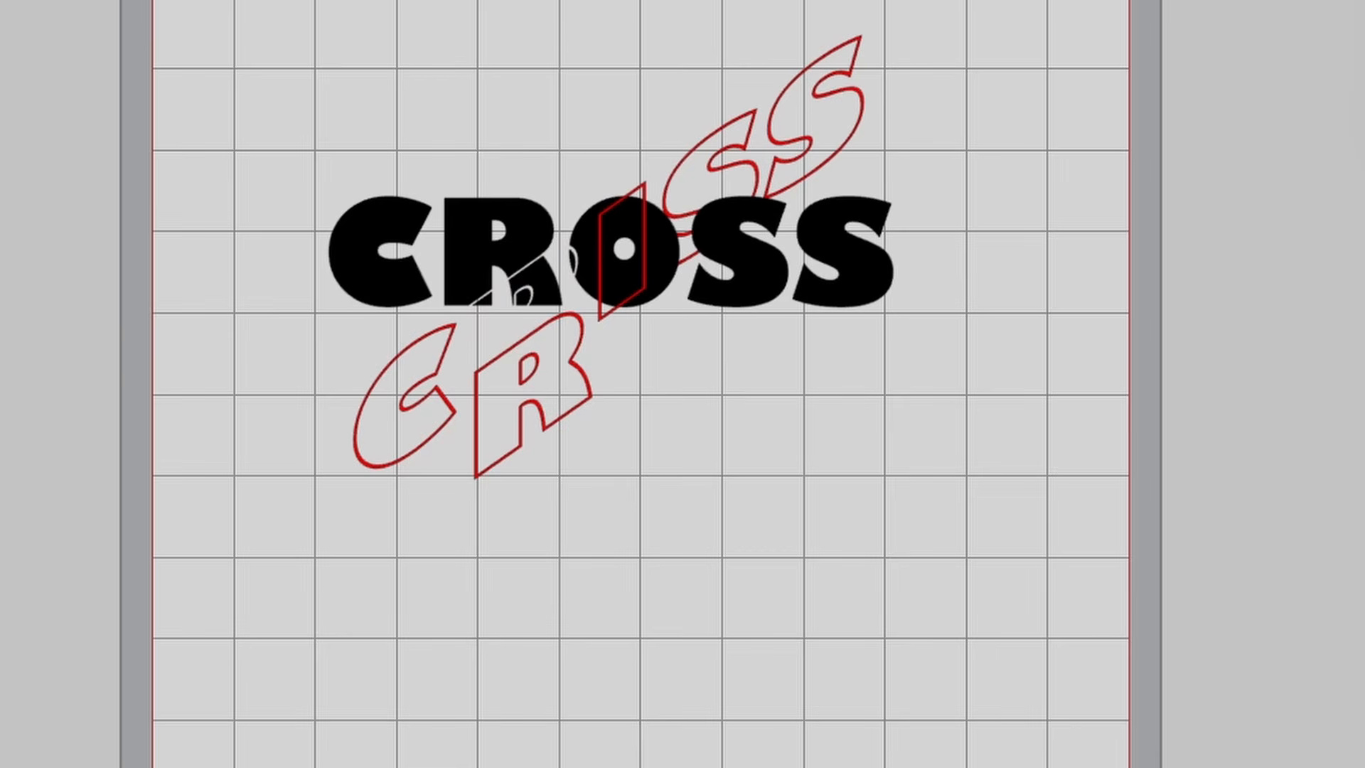
key(ctrl+z)
key(ctrl+z)
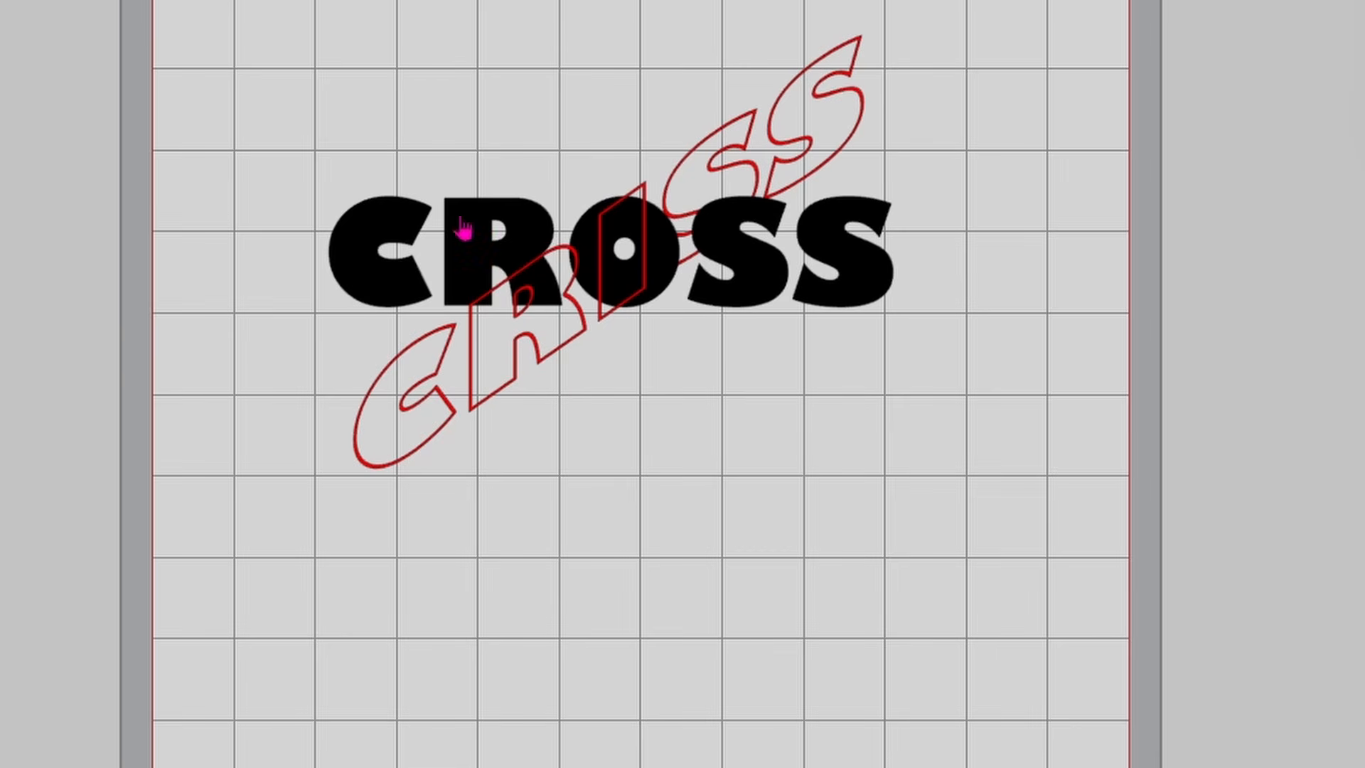
Step: Ungroup the cut R of CROSS and move its two pieces inside the red R to empty space beside the words
right_click(527, 240)
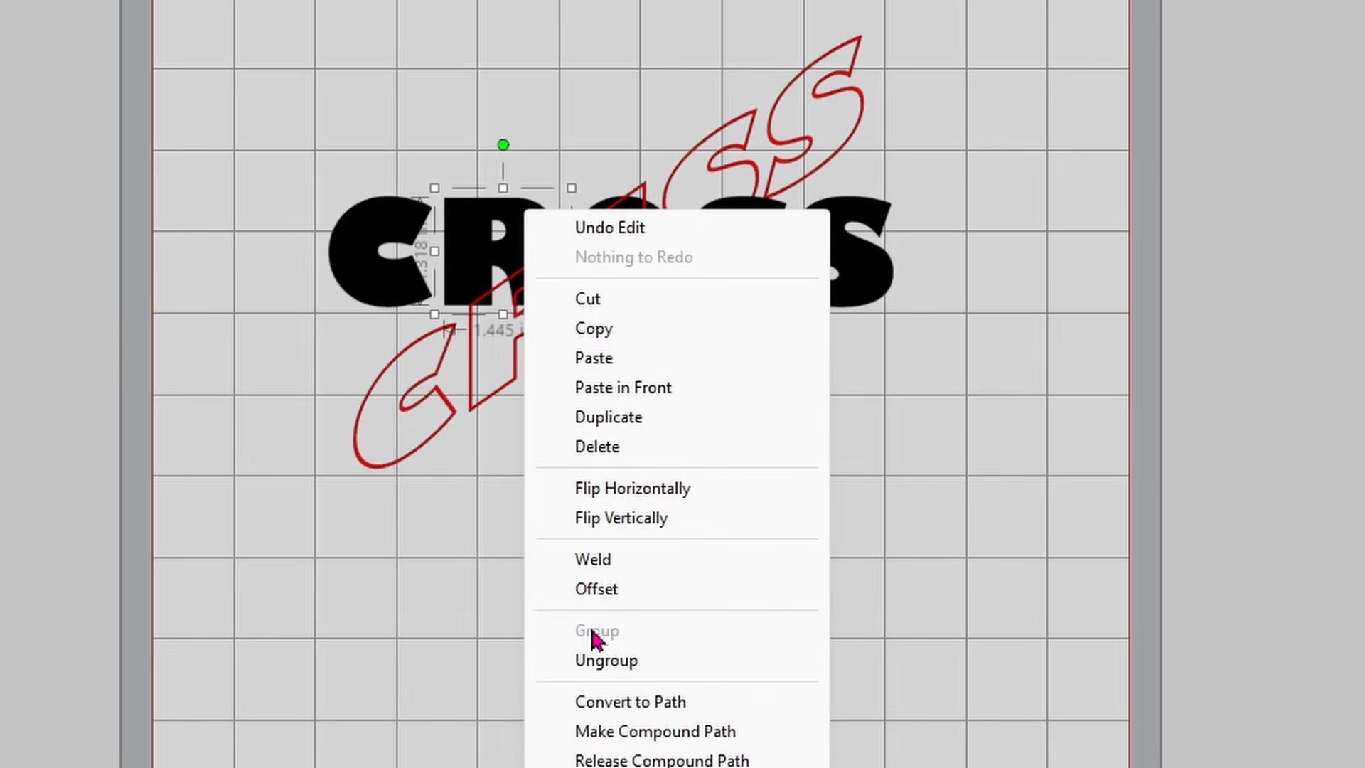
click(551, 676)
drag(545, 305, 265, 349)
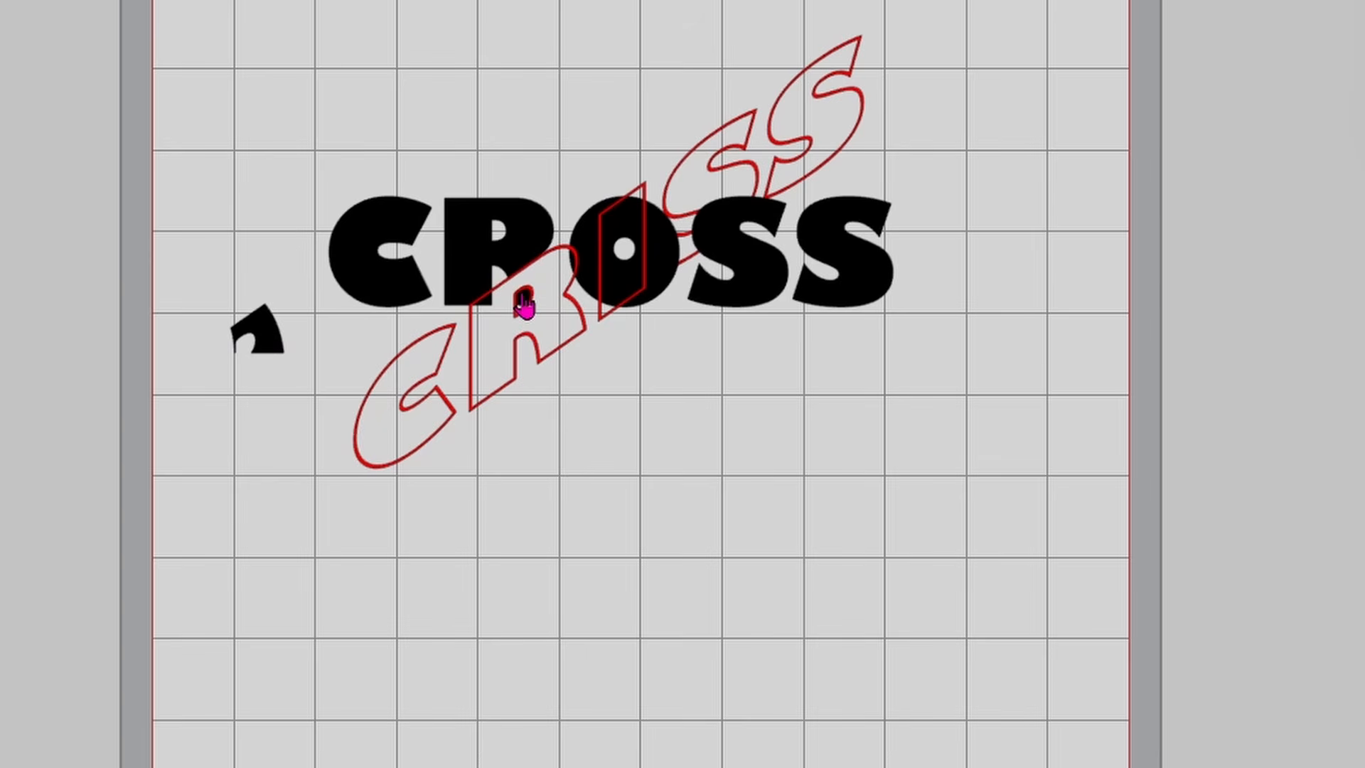
drag(524, 304, 277, 394)
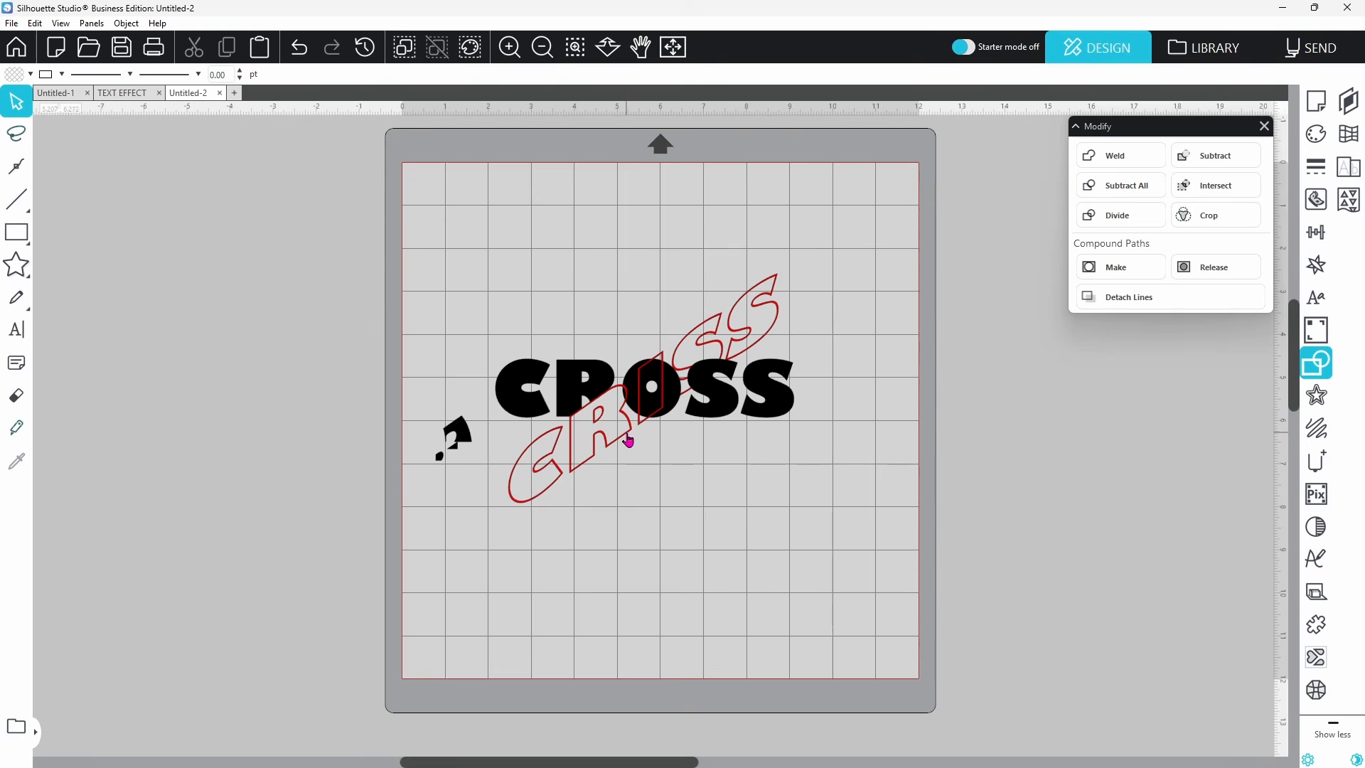
Step: Apply Subtract All to the O of CROSS with the red R and I, and ungroup the O into separate pieces
click(571, 340)
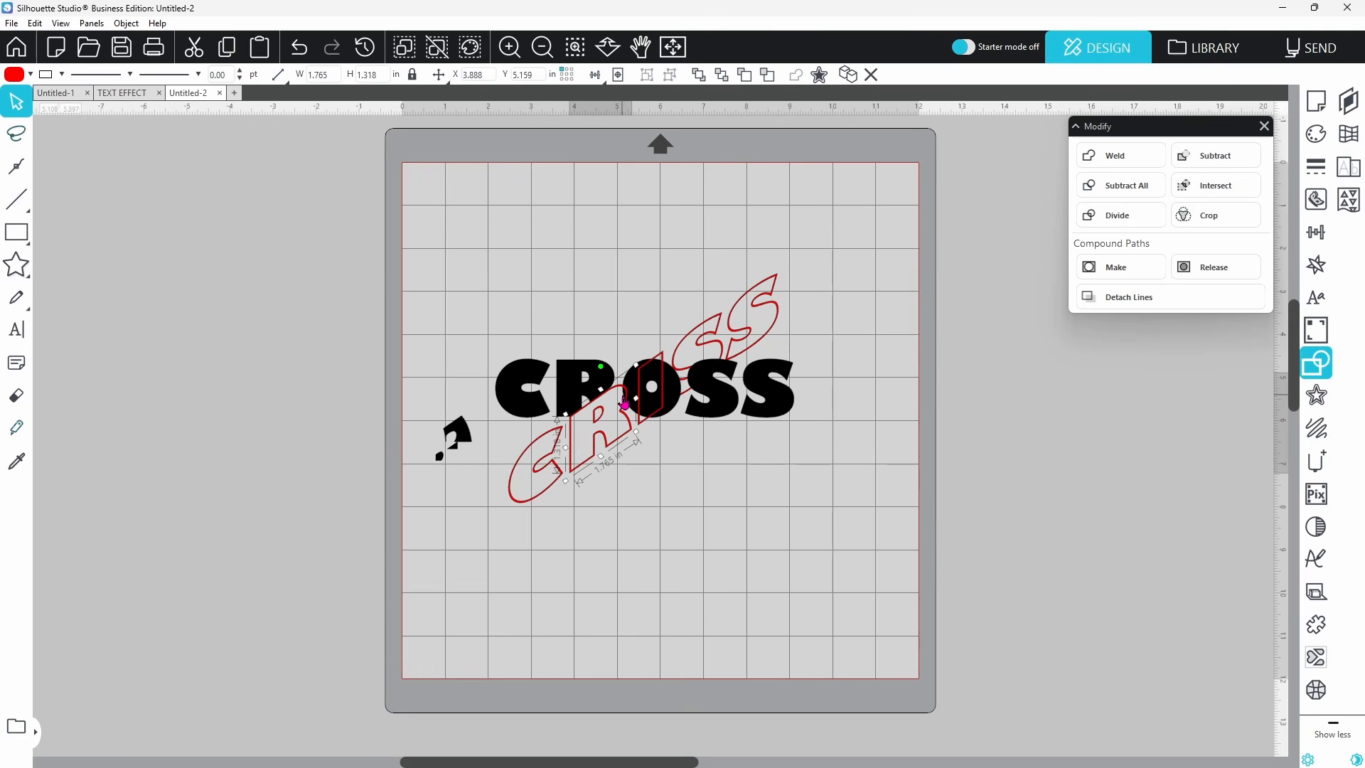
shift+click(648, 427)
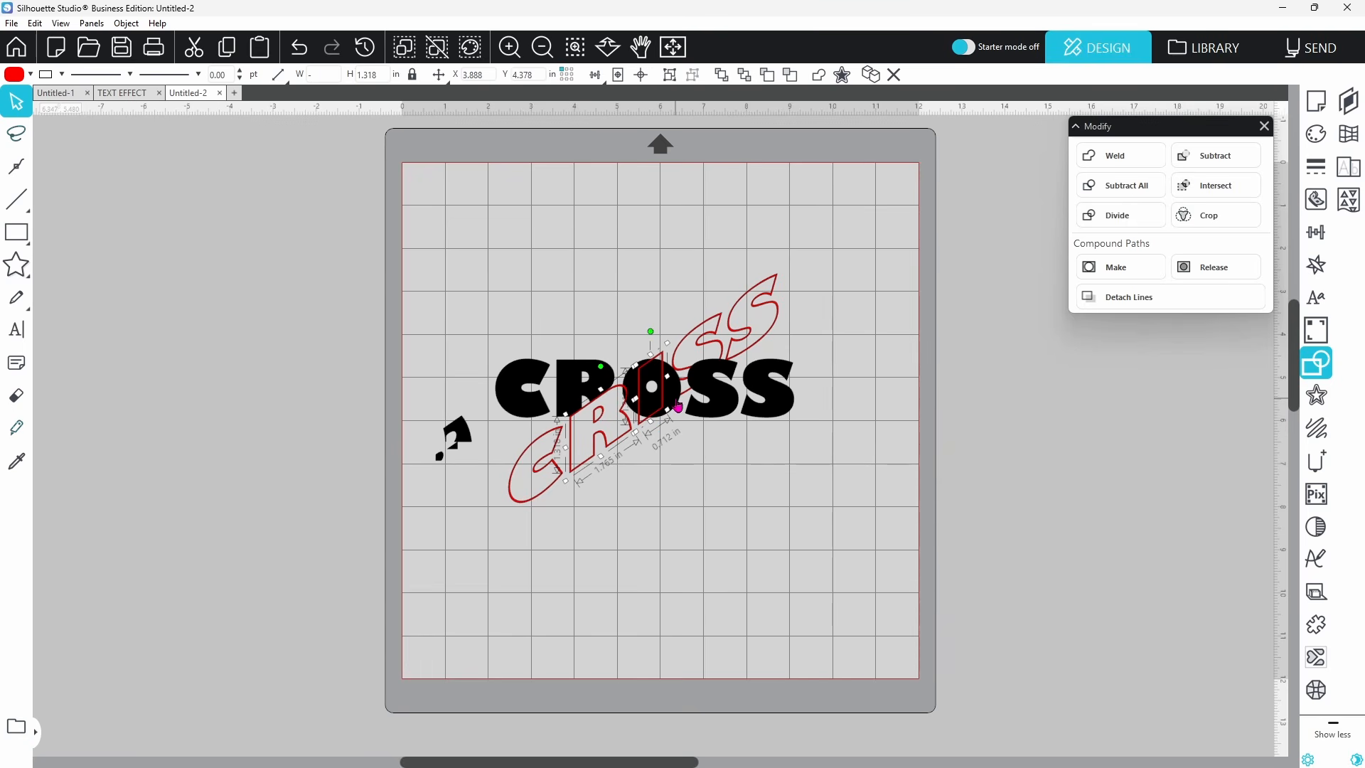
shift+click(676, 404)
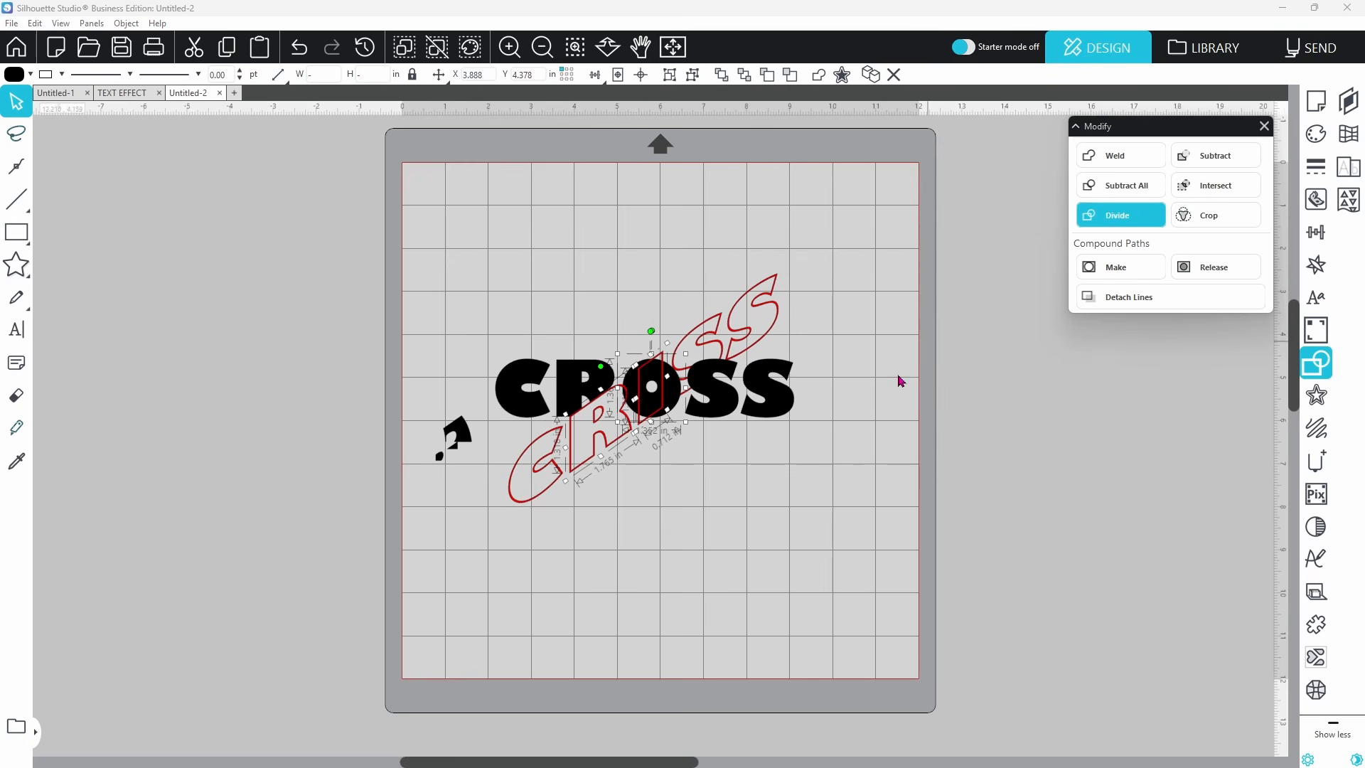
click(840, 454)
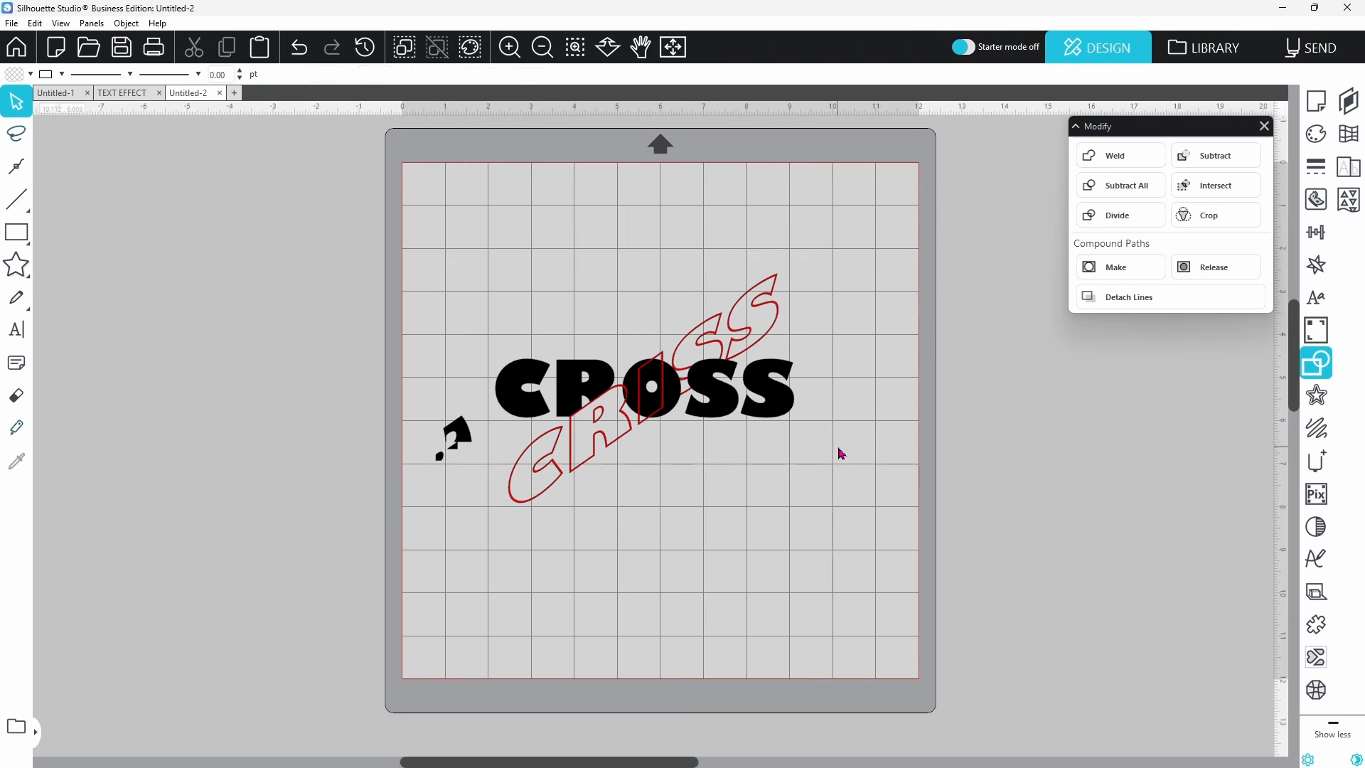
right_click(635, 379)
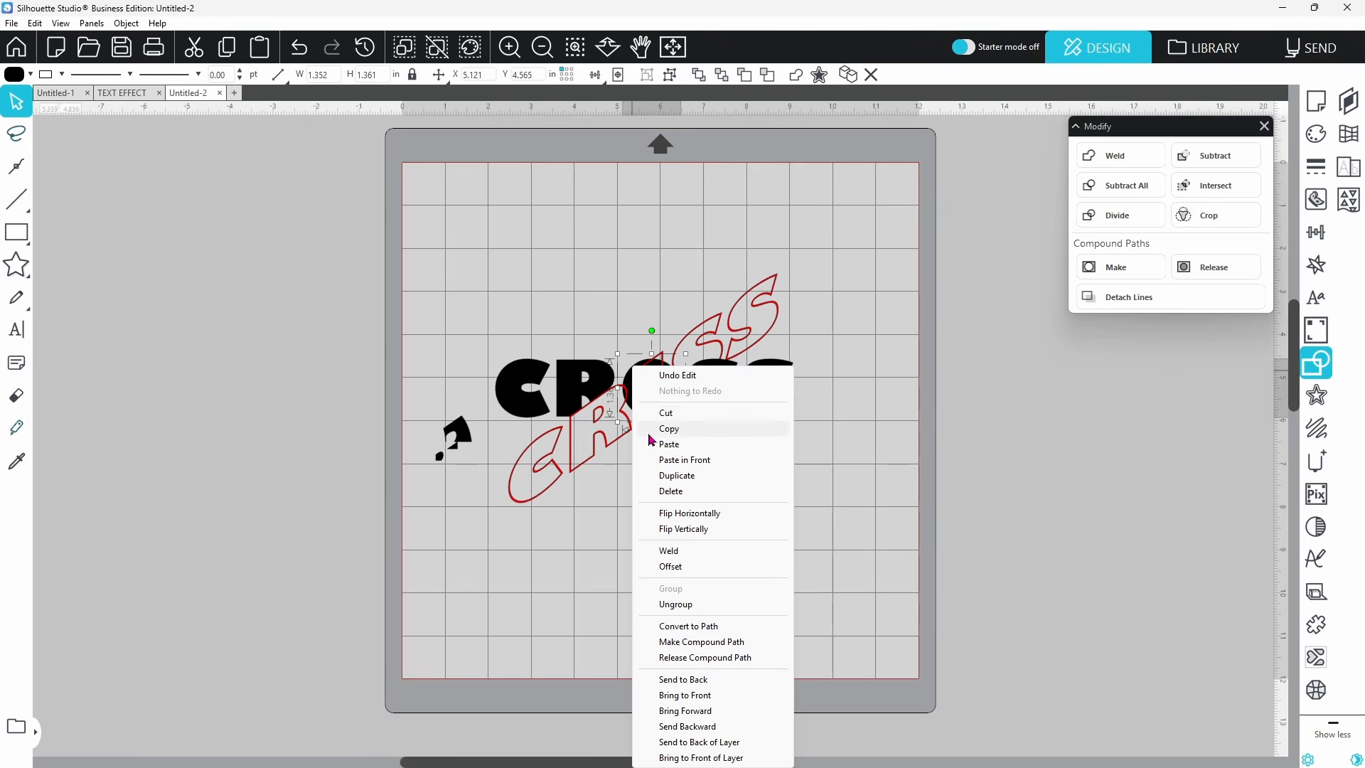
click(665, 604)
click(665, 610)
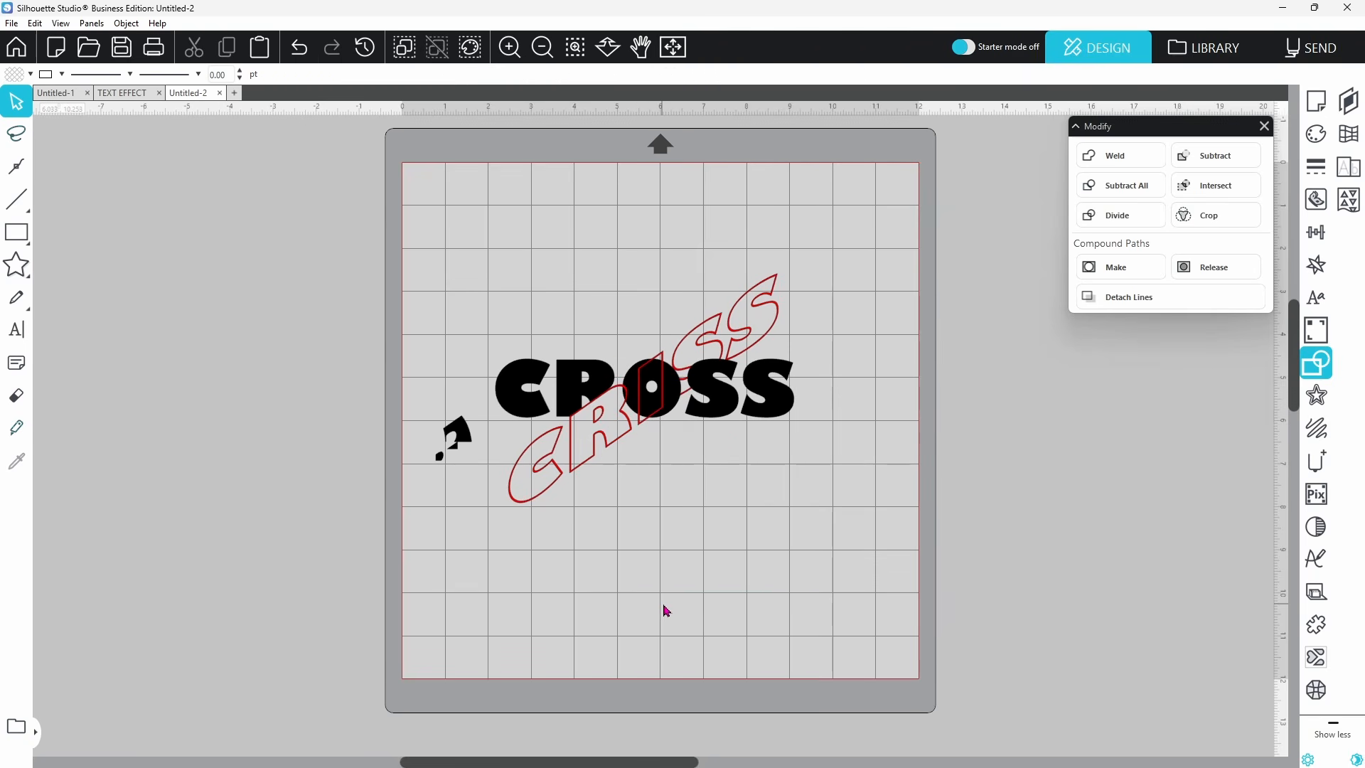
Step: Pull the O pieces lying inside the red R and I out of the letter and delete them
click(575, 47)
click(664, 407)
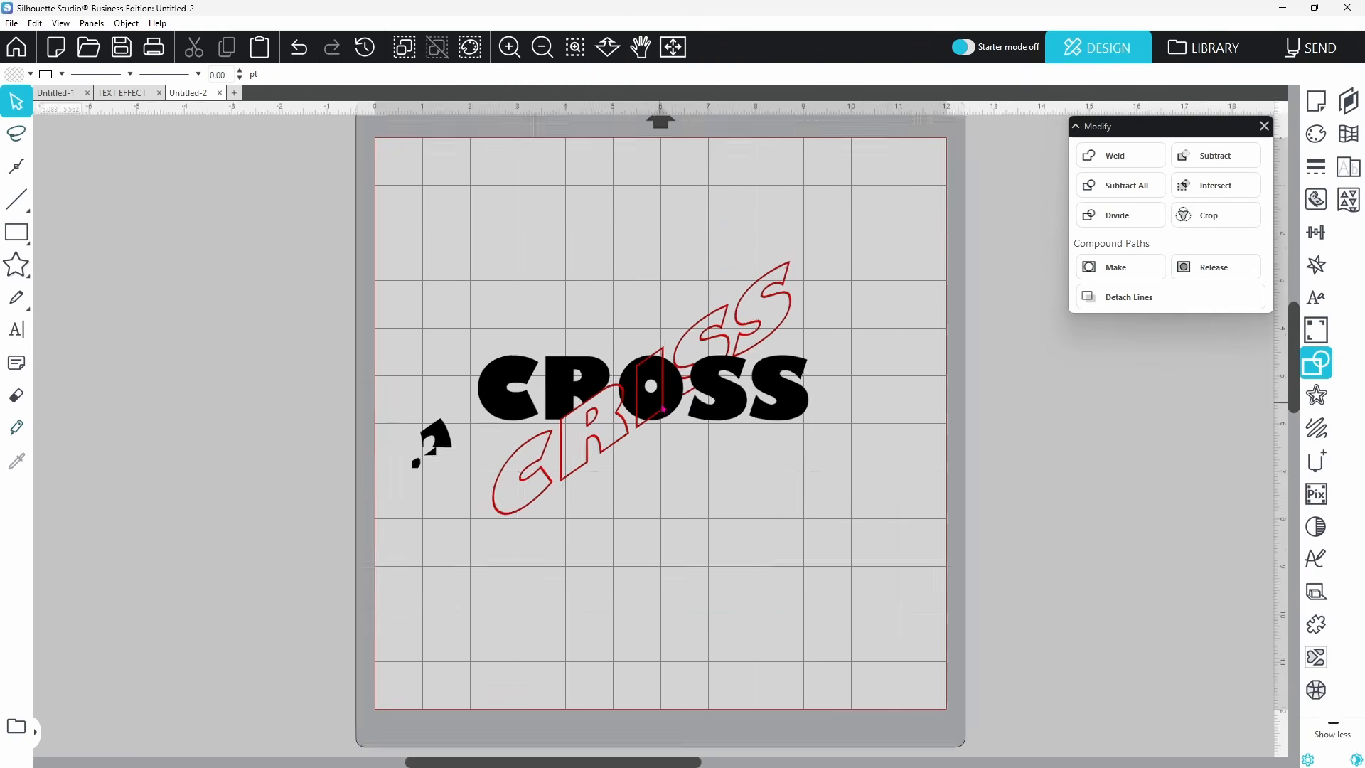
drag(493, 394, 695, 613)
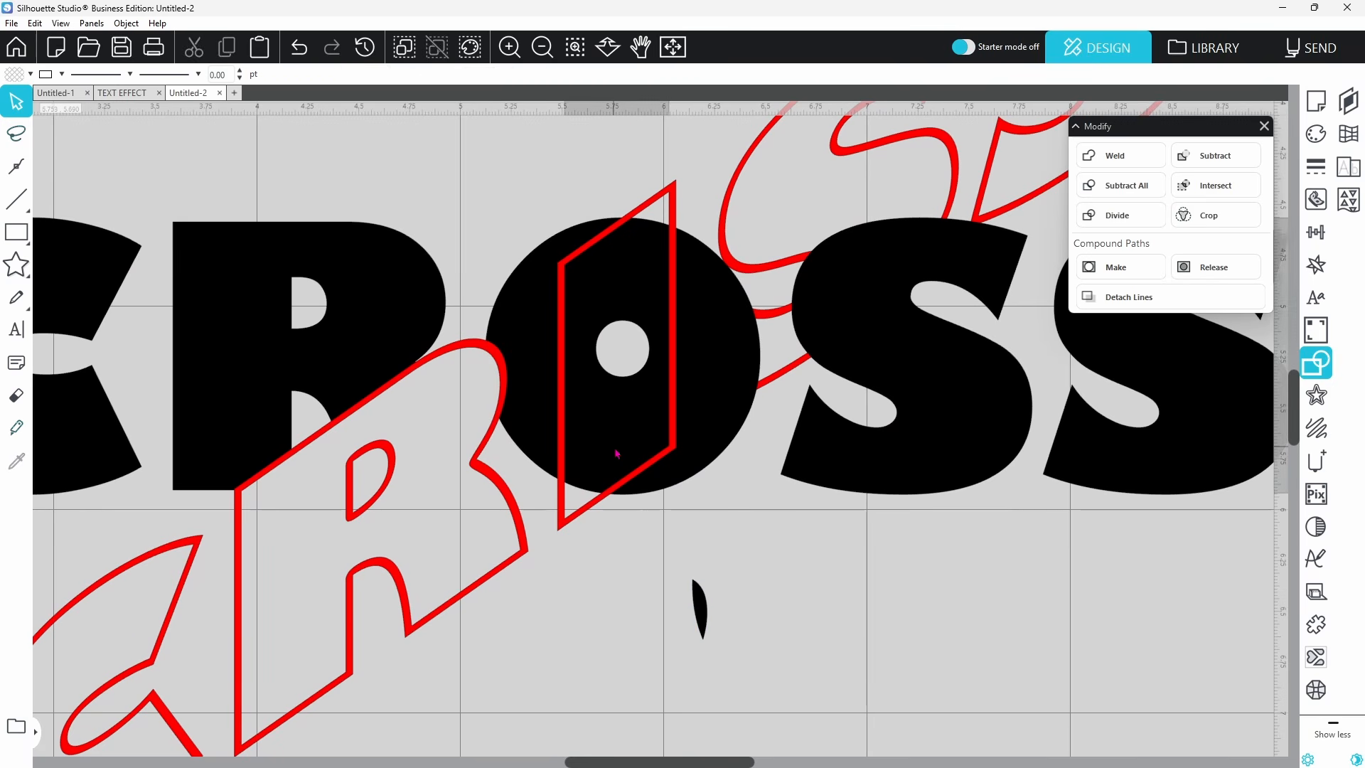
drag(618, 457, 711, 666)
drag(625, 608, 735, 644)
right_click(734, 641)
click(764, 366)
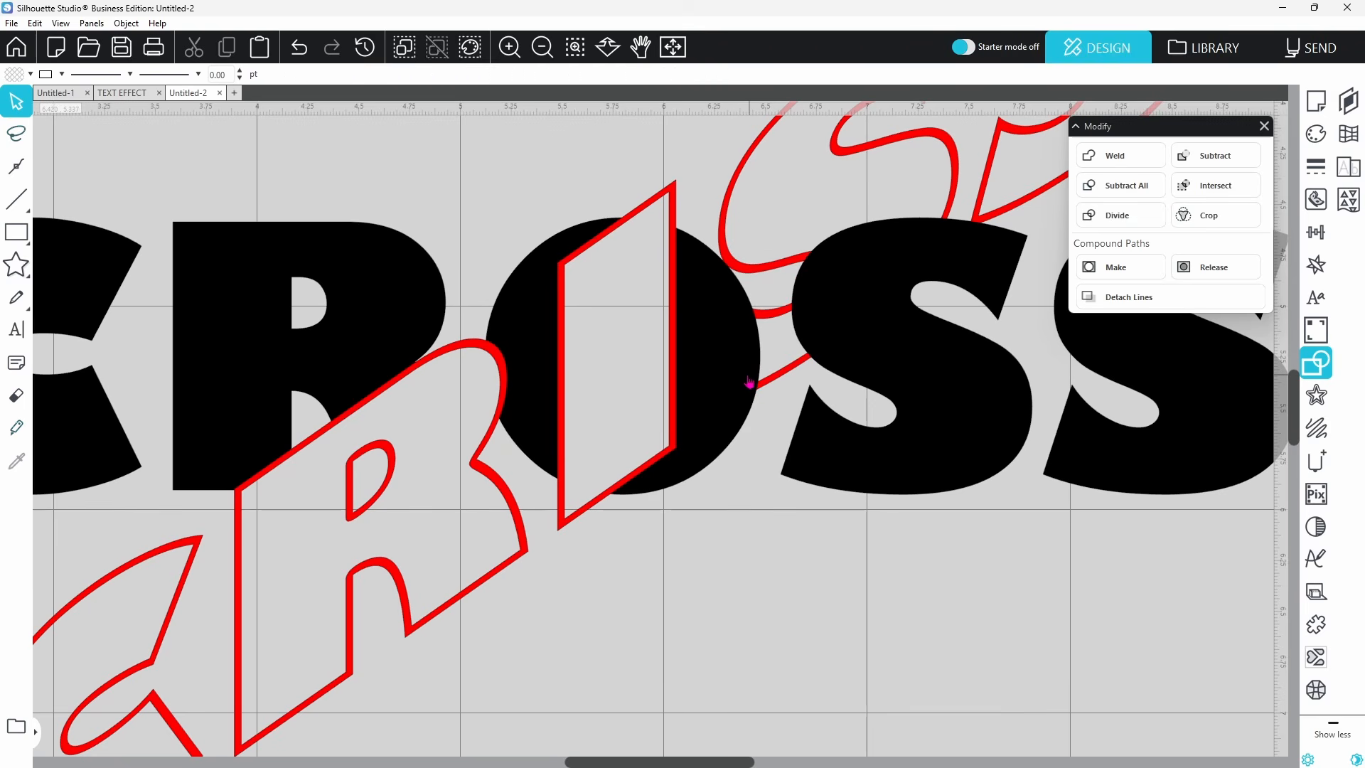
Step: Delete the loose black R pieces that were set aside next to the words
scroll(559, 176, down, 3)
drag(329, 431, 399, 538)
right_click(368, 469)
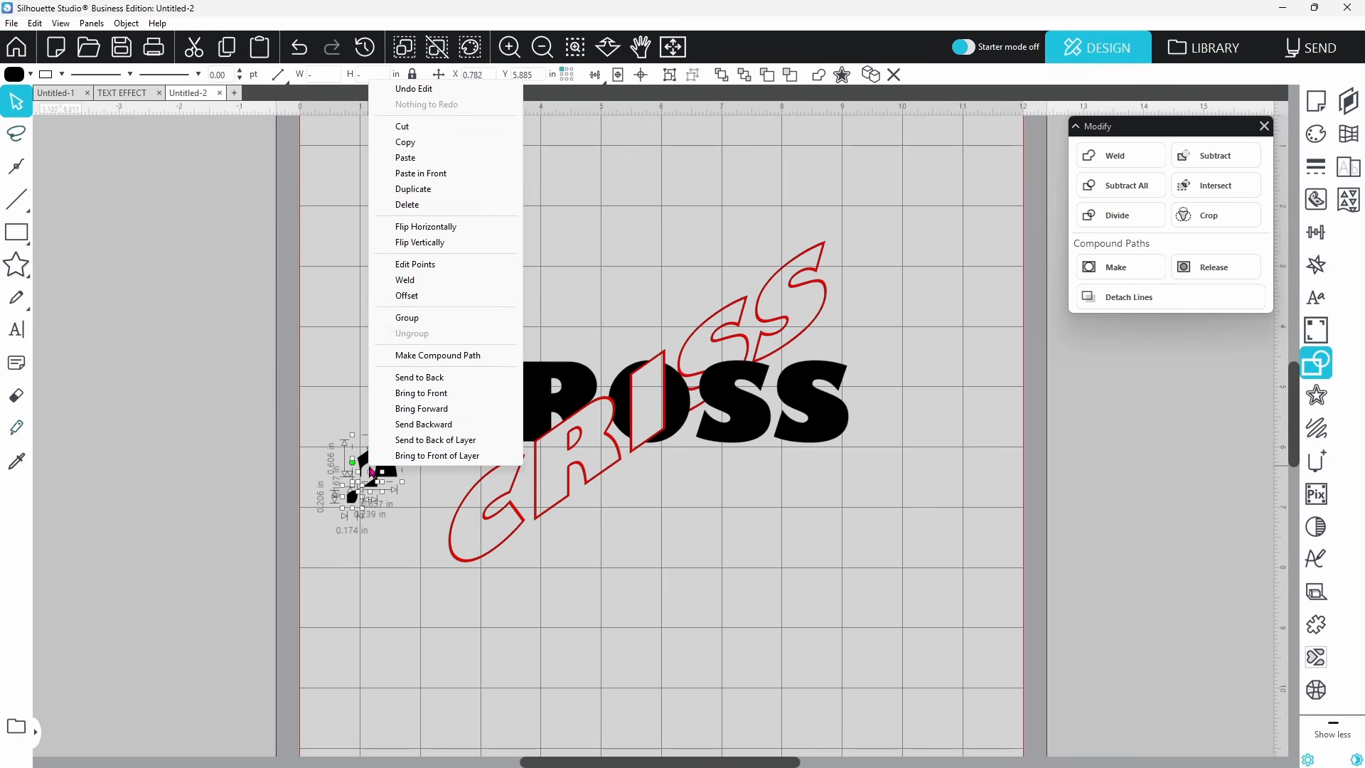
click(416, 208)
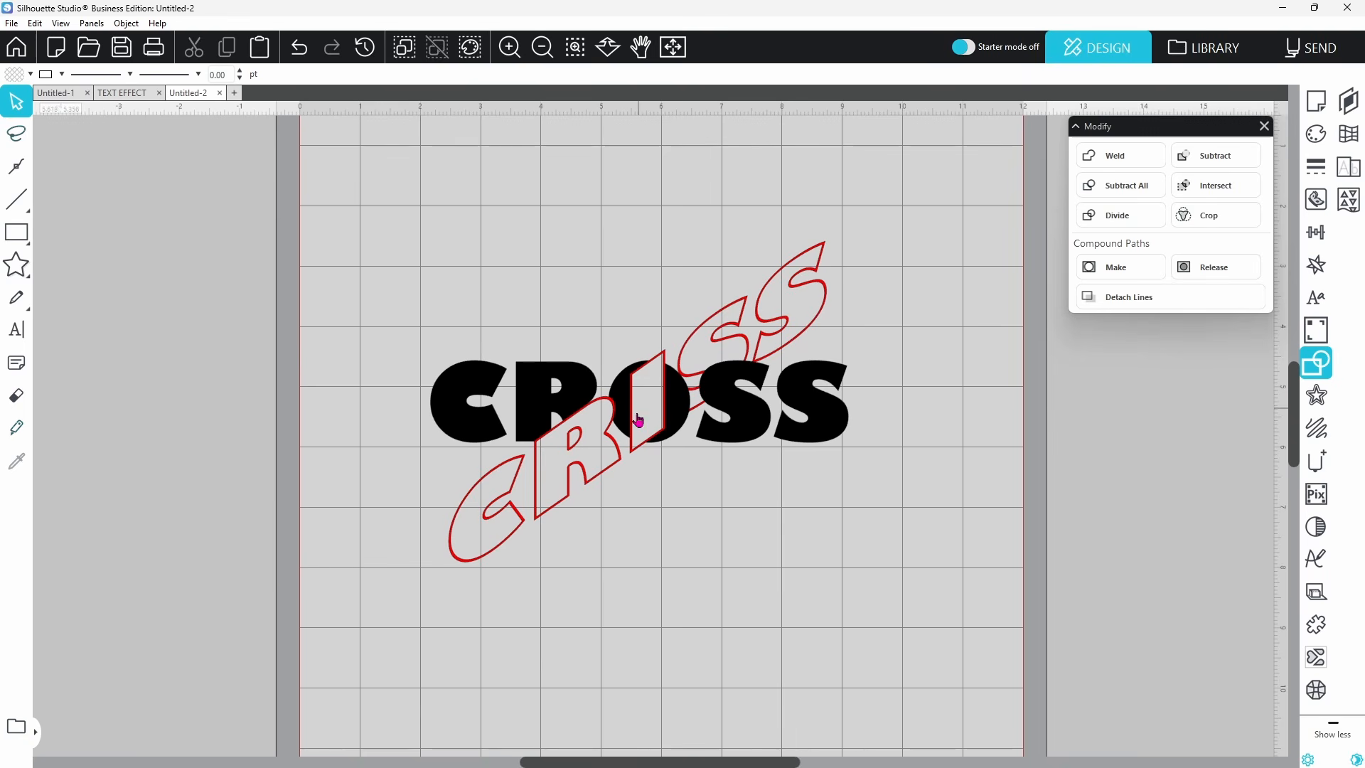
Step: Offset the red R and I of CRISS outward by 0.015 in with rounded corners
click(617, 467)
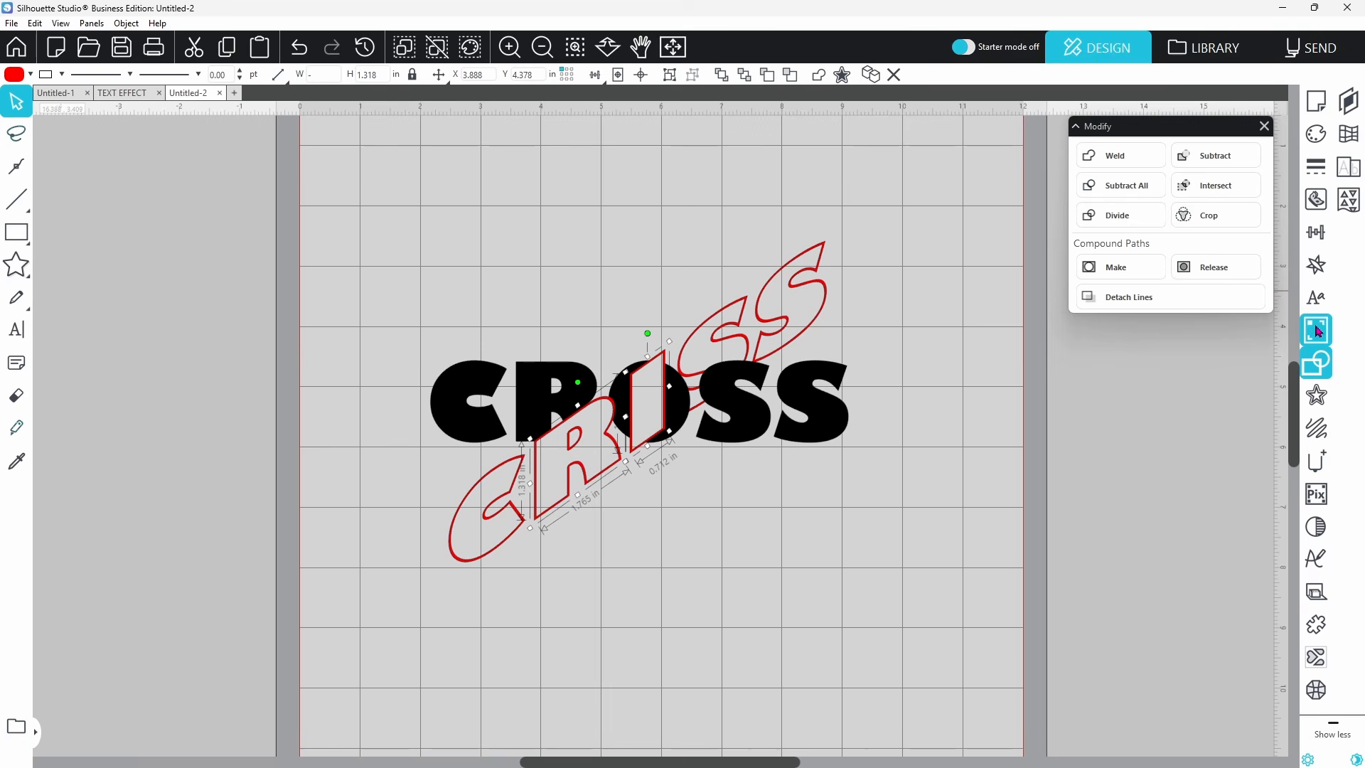
click(1316, 401)
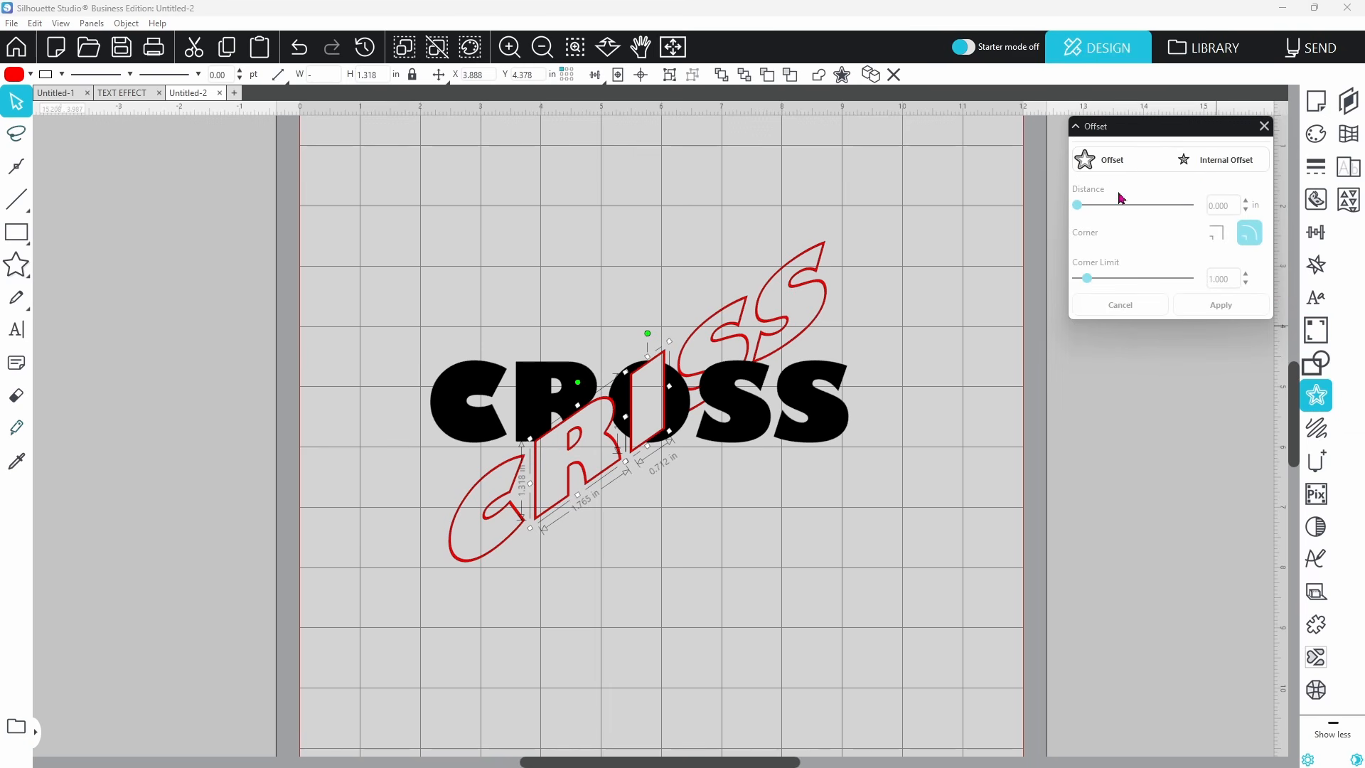
click(1108, 166)
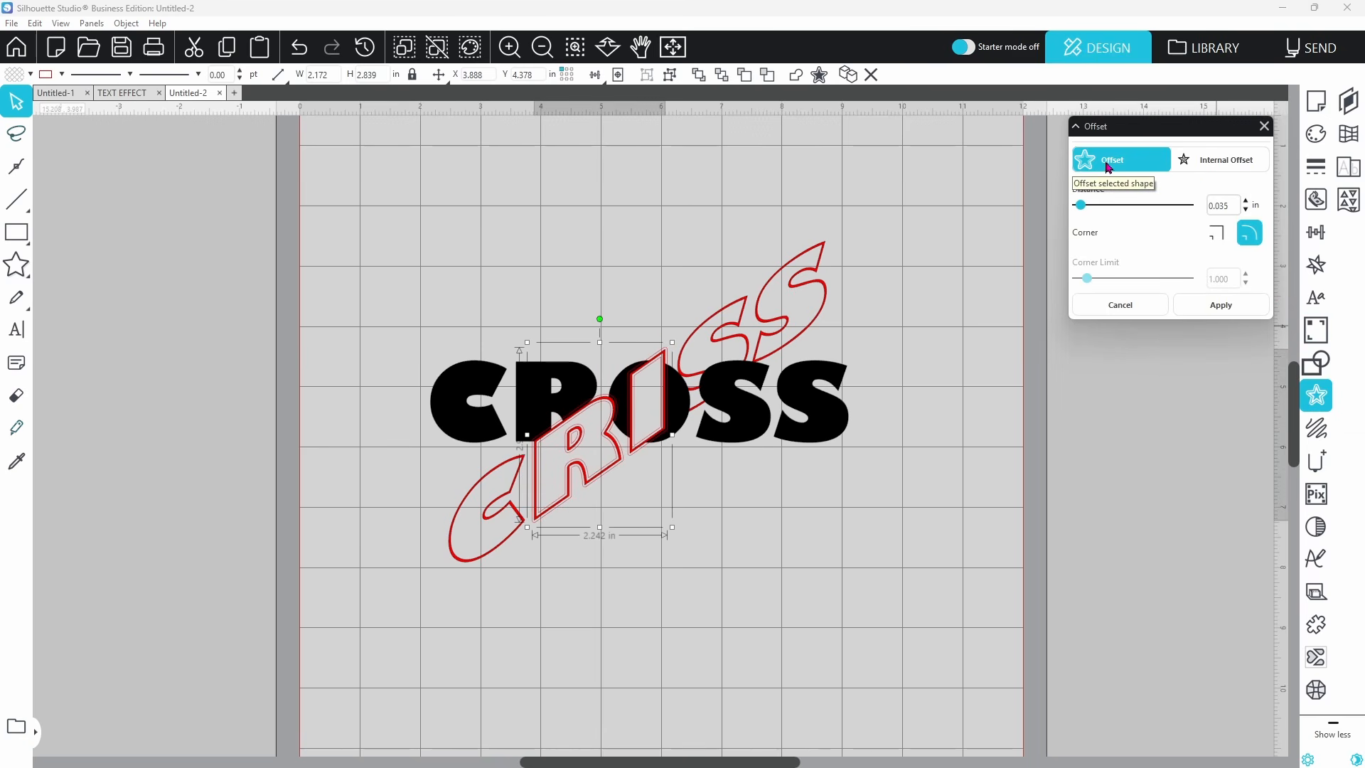
click(1246, 211)
click(1246, 211)
click(1246, 211)
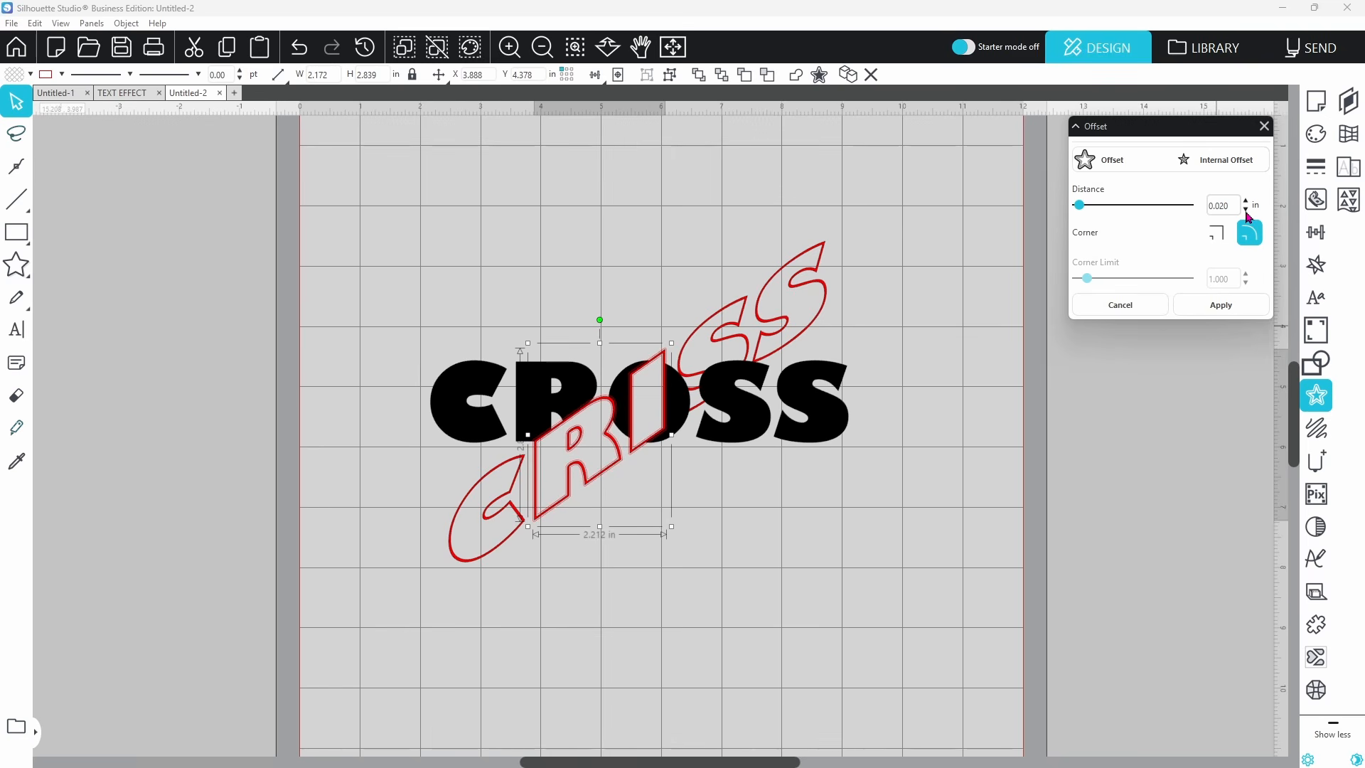
click(1246, 211)
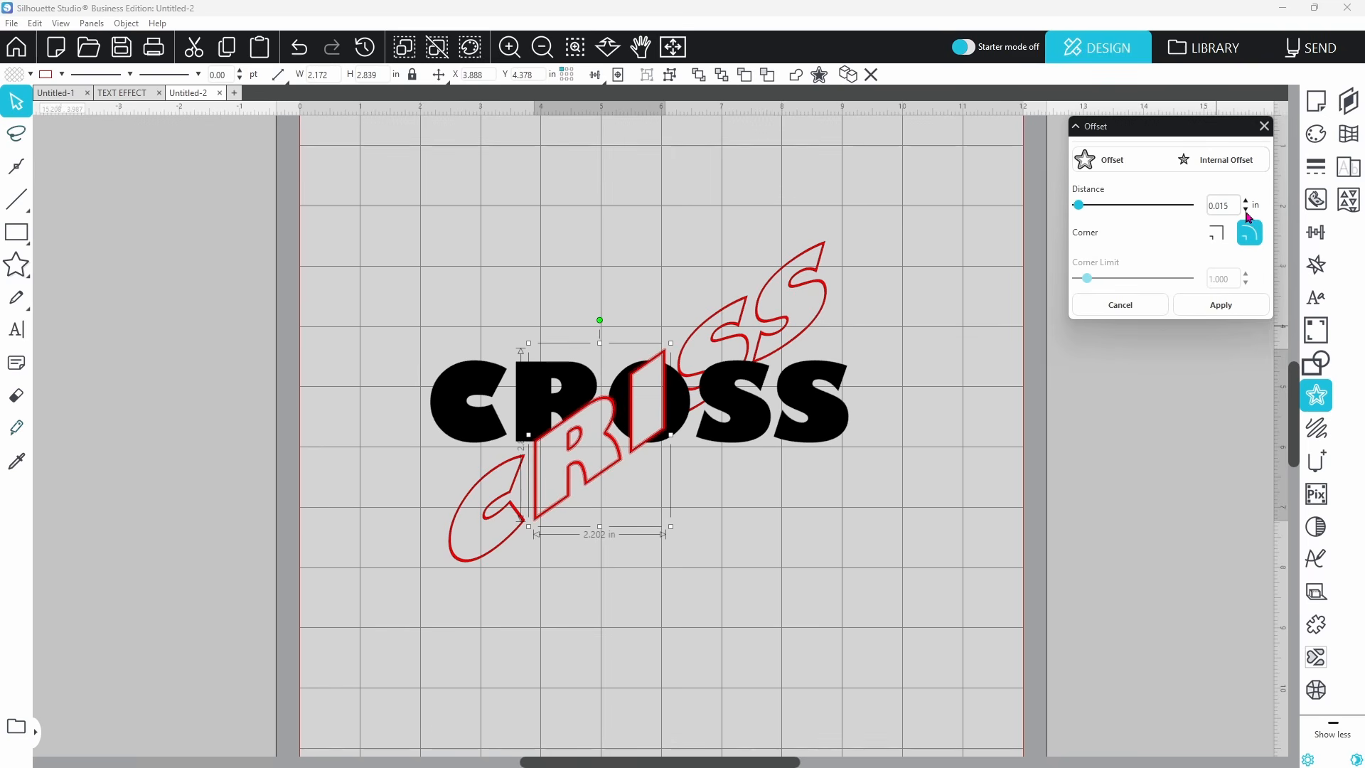
click(1222, 305)
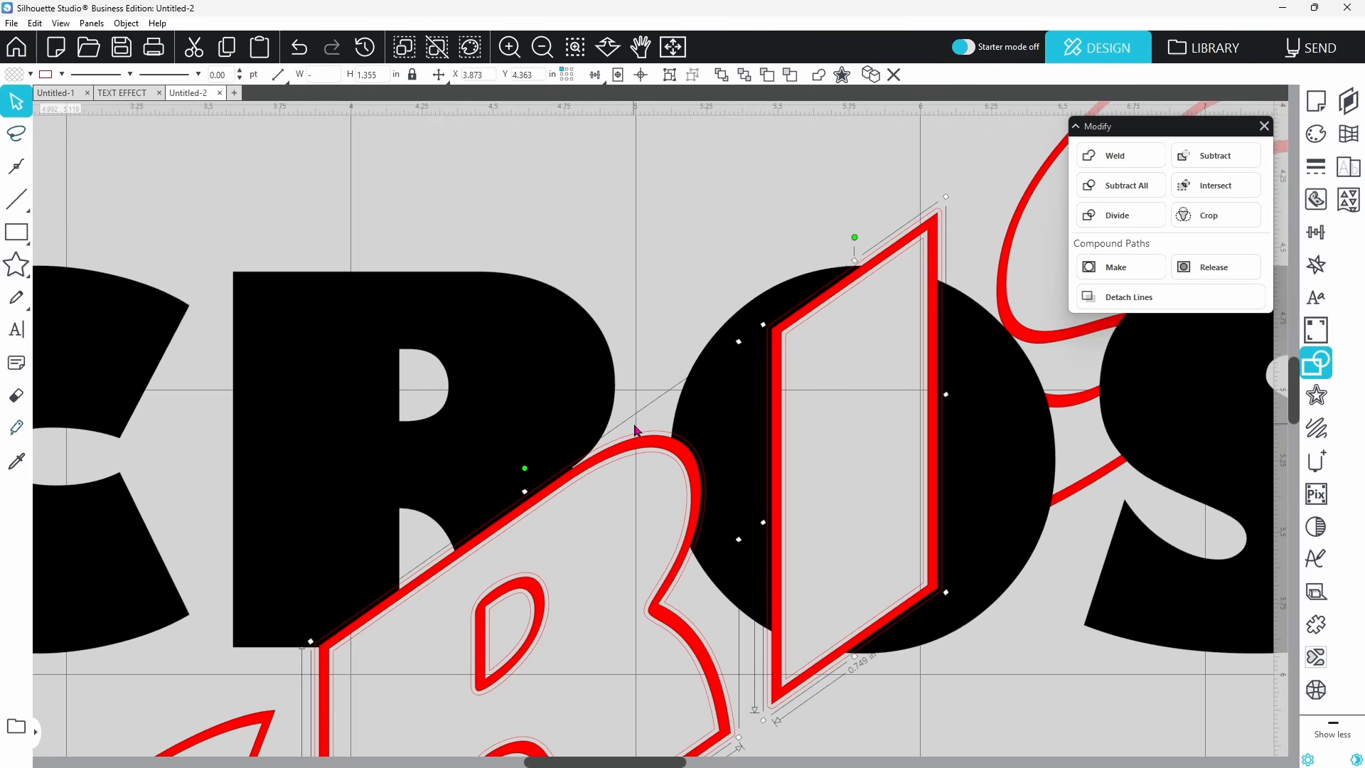
Step: Apply Subtract All to the R and O pieces of CROSS using the new offset outlines around the red R and I
shift+click(554, 350)
shift+click(759, 315)
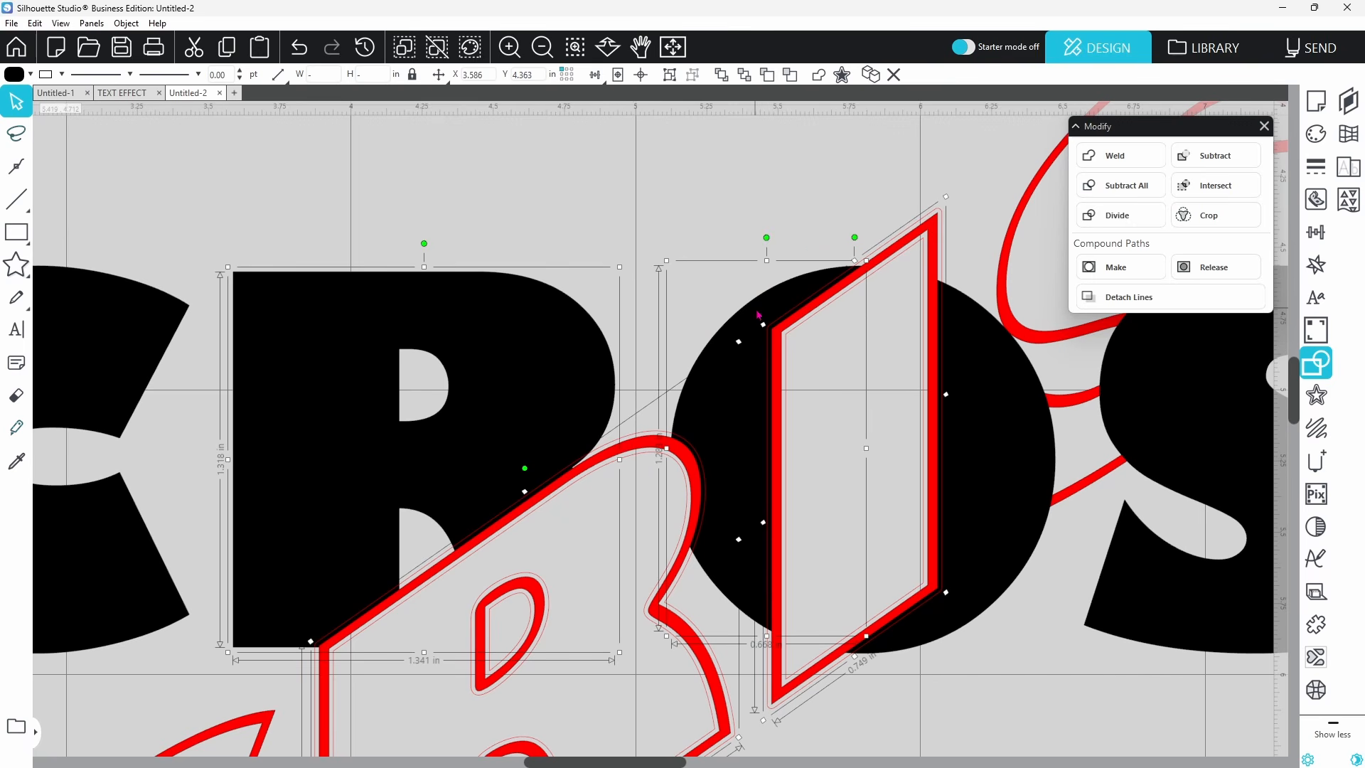
shift+click(968, 318)
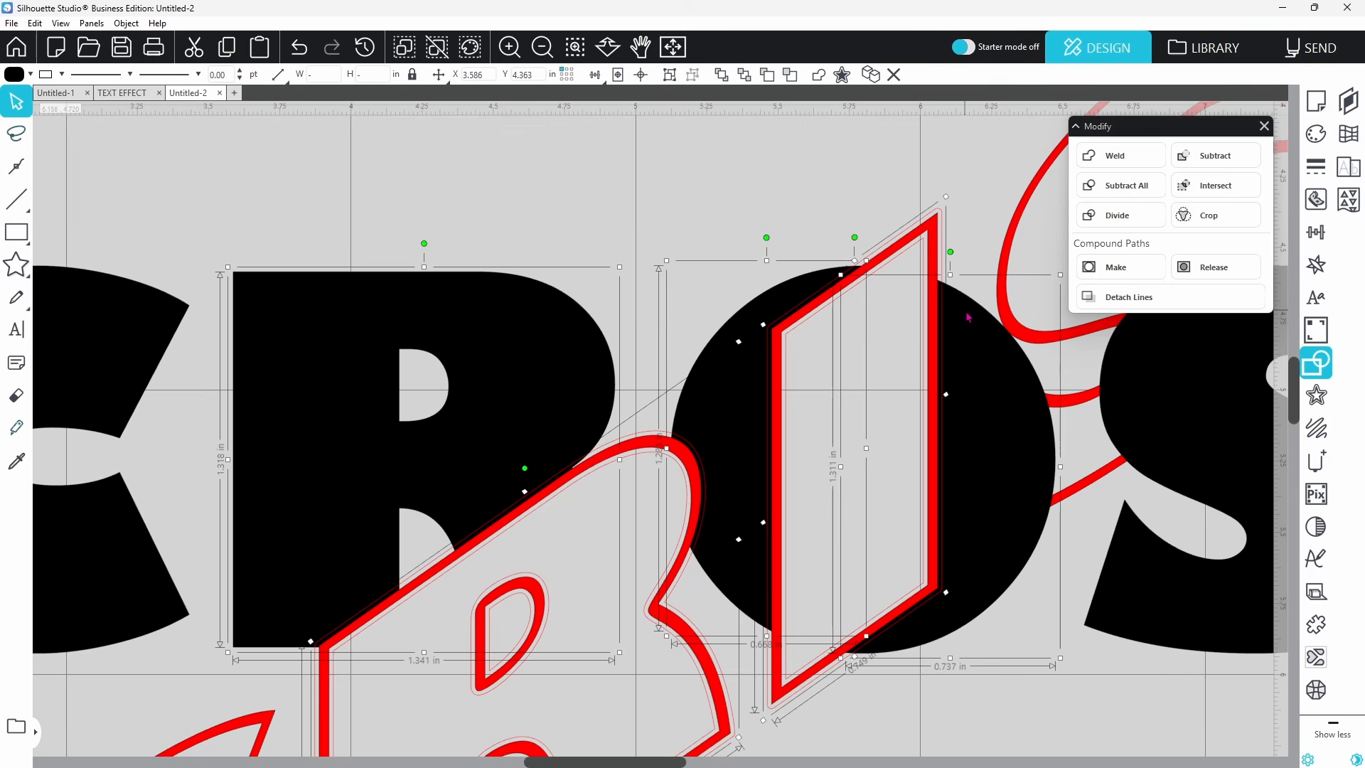
click(1099, 187)
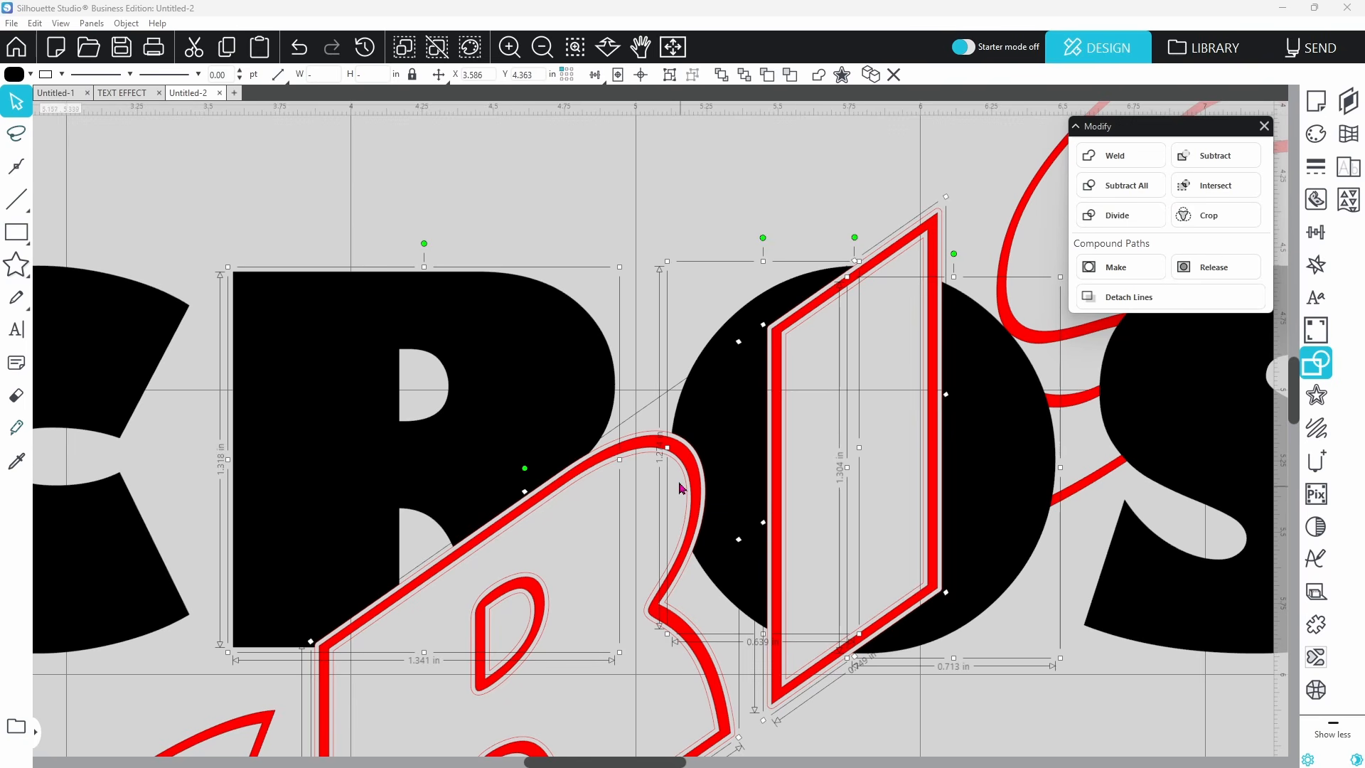
click(676, 217)
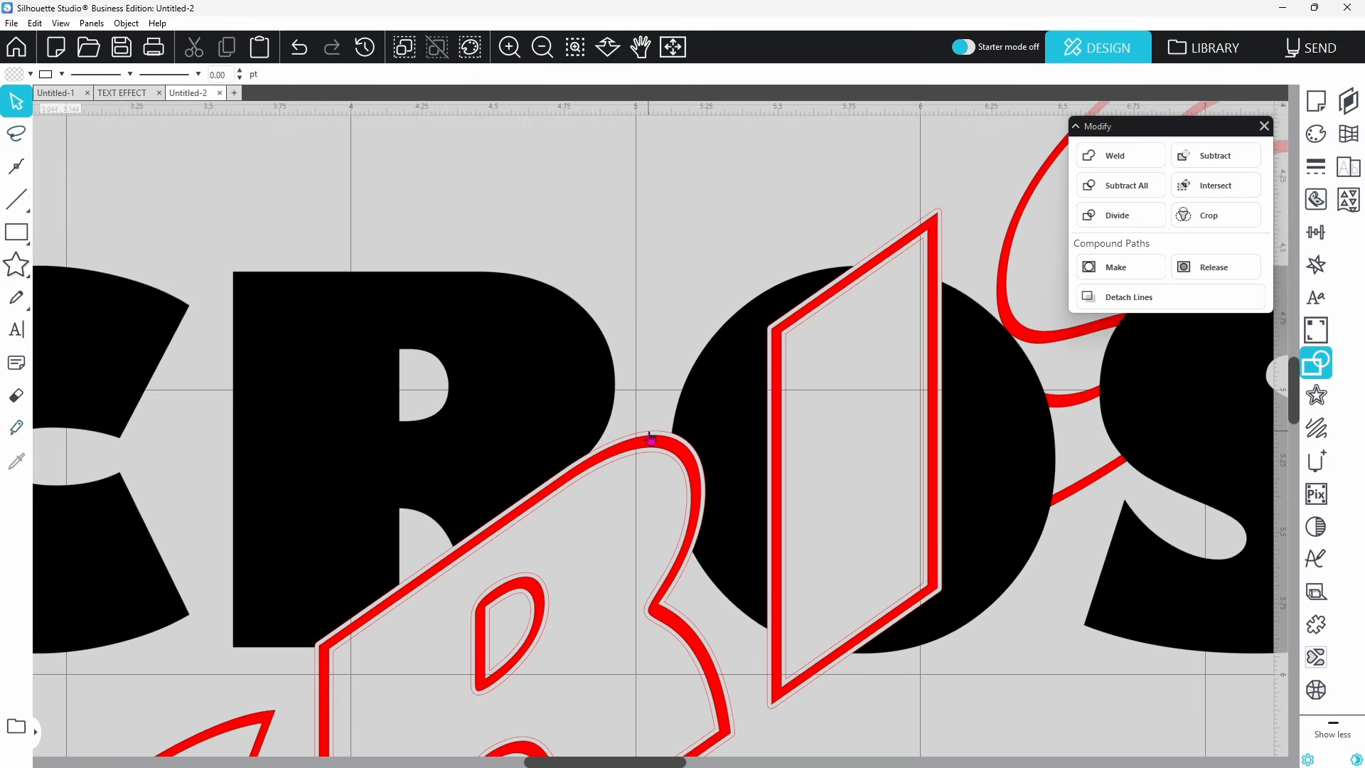
Step: Move the thin offset outlines of the R and I off the red letters and delete them
drag(649, 438, 650, 151)
click(939, 212)
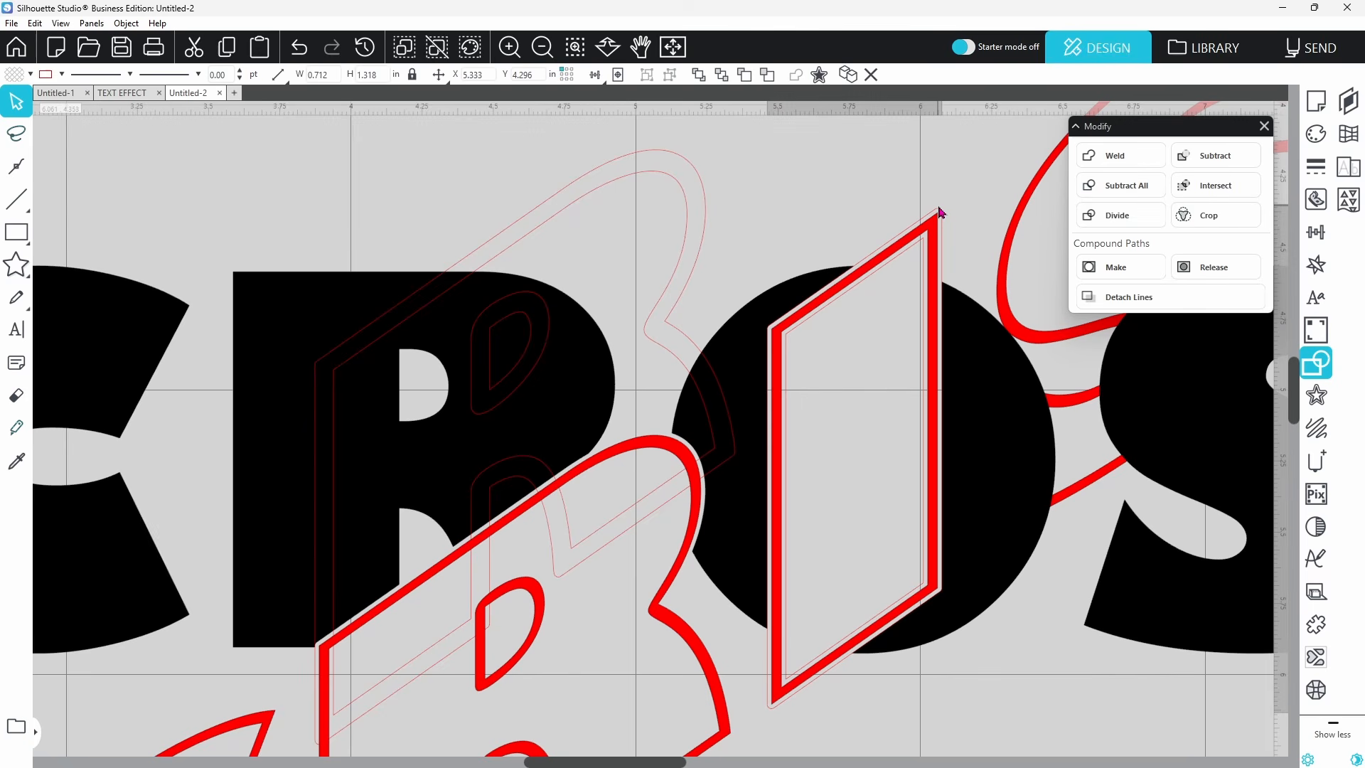
drag(938, 212, 670, 206)
right_click(670, 206)
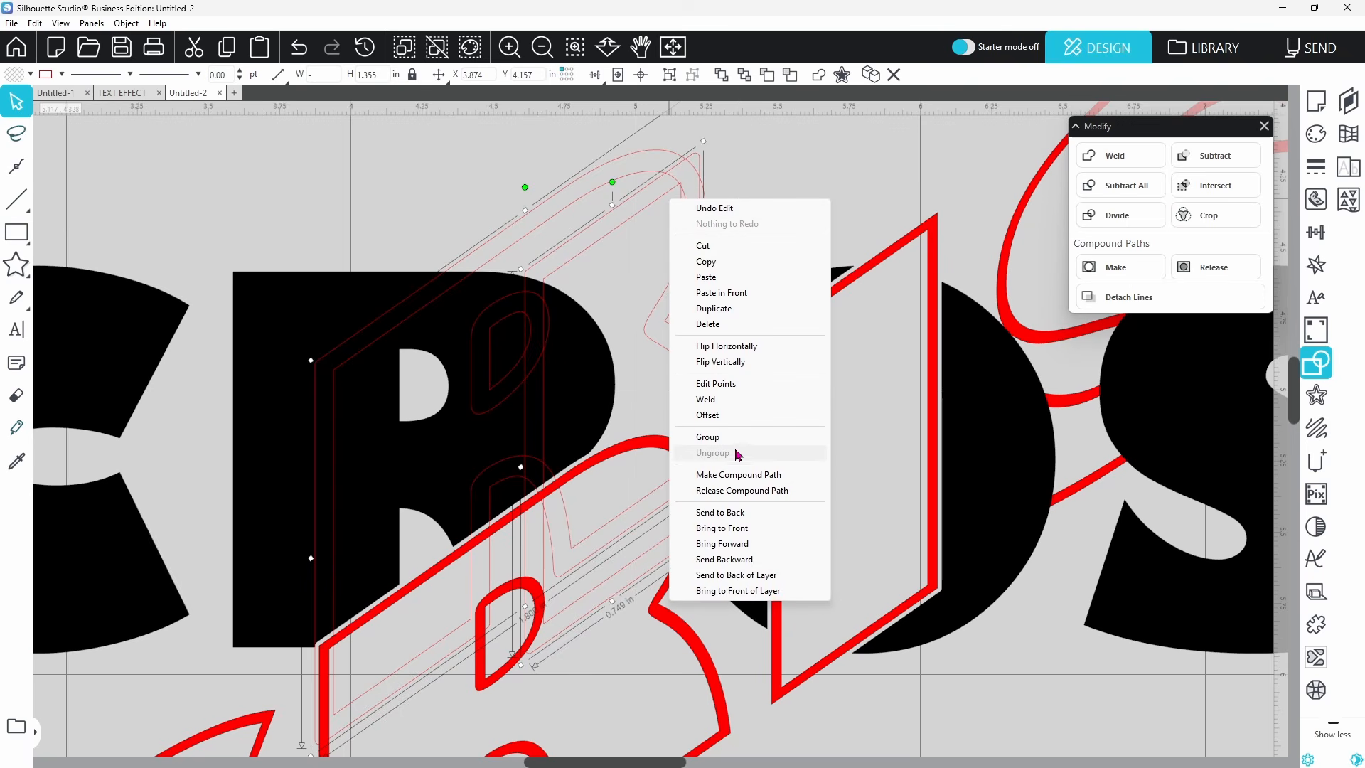
click(711, 324)
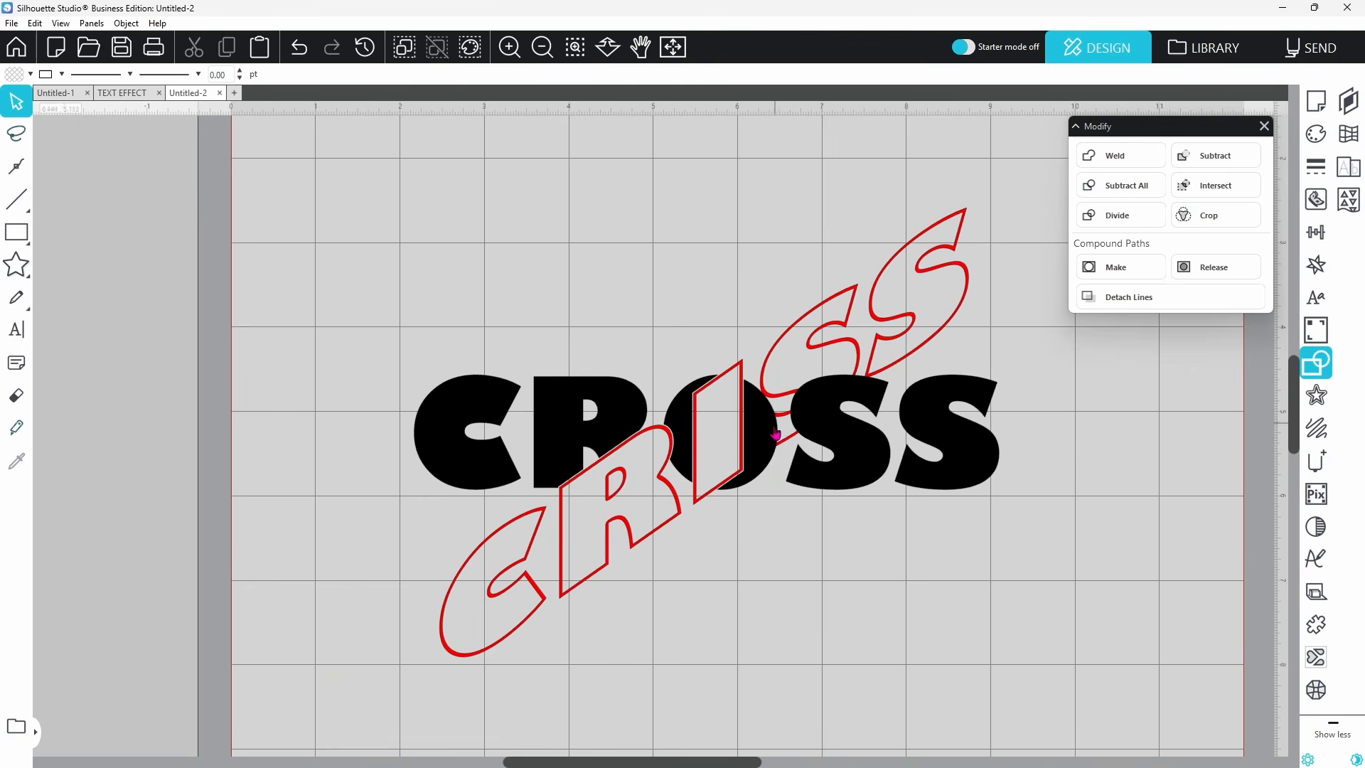
Step: Offset the right-hand O piece and the first S of CROSS outward by 0.015 in with rounded corners
click(764, 434)
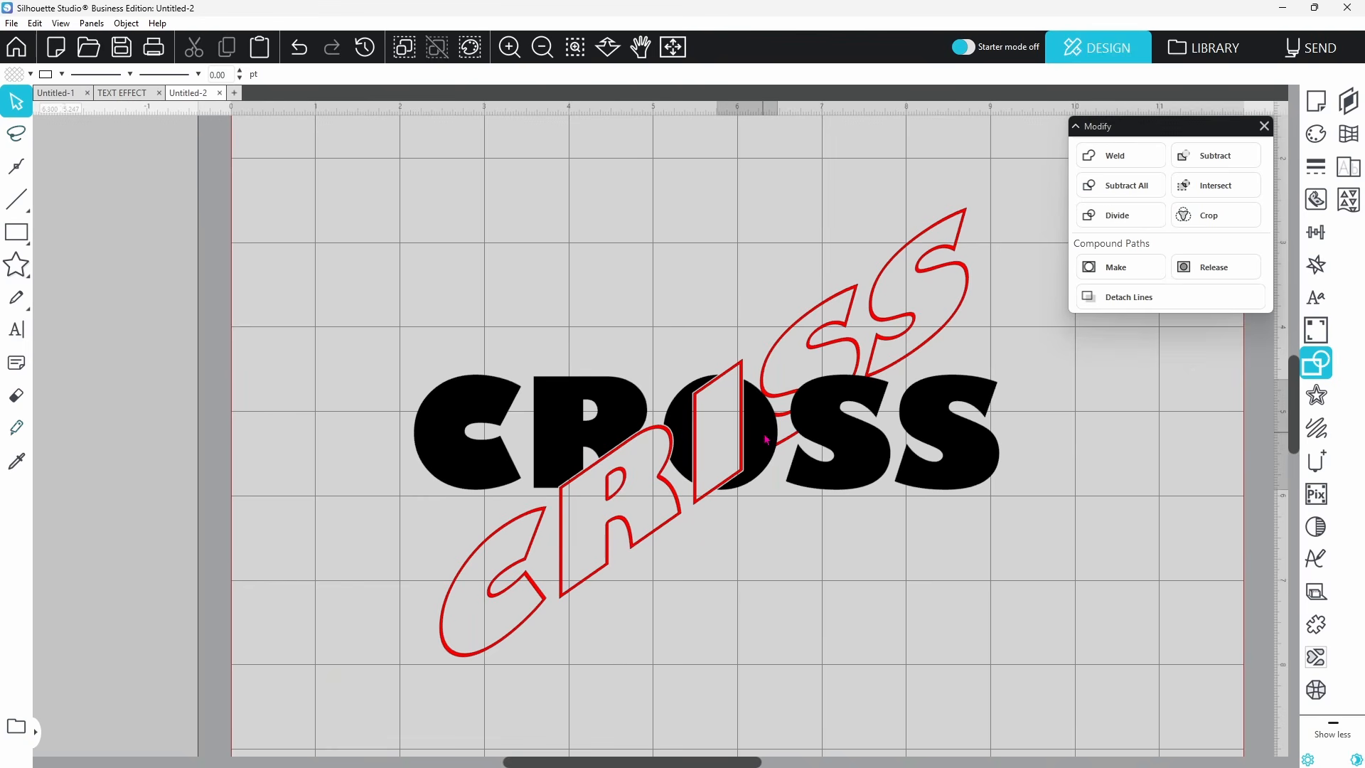
click(766, 439)
shift+click(825, 445)
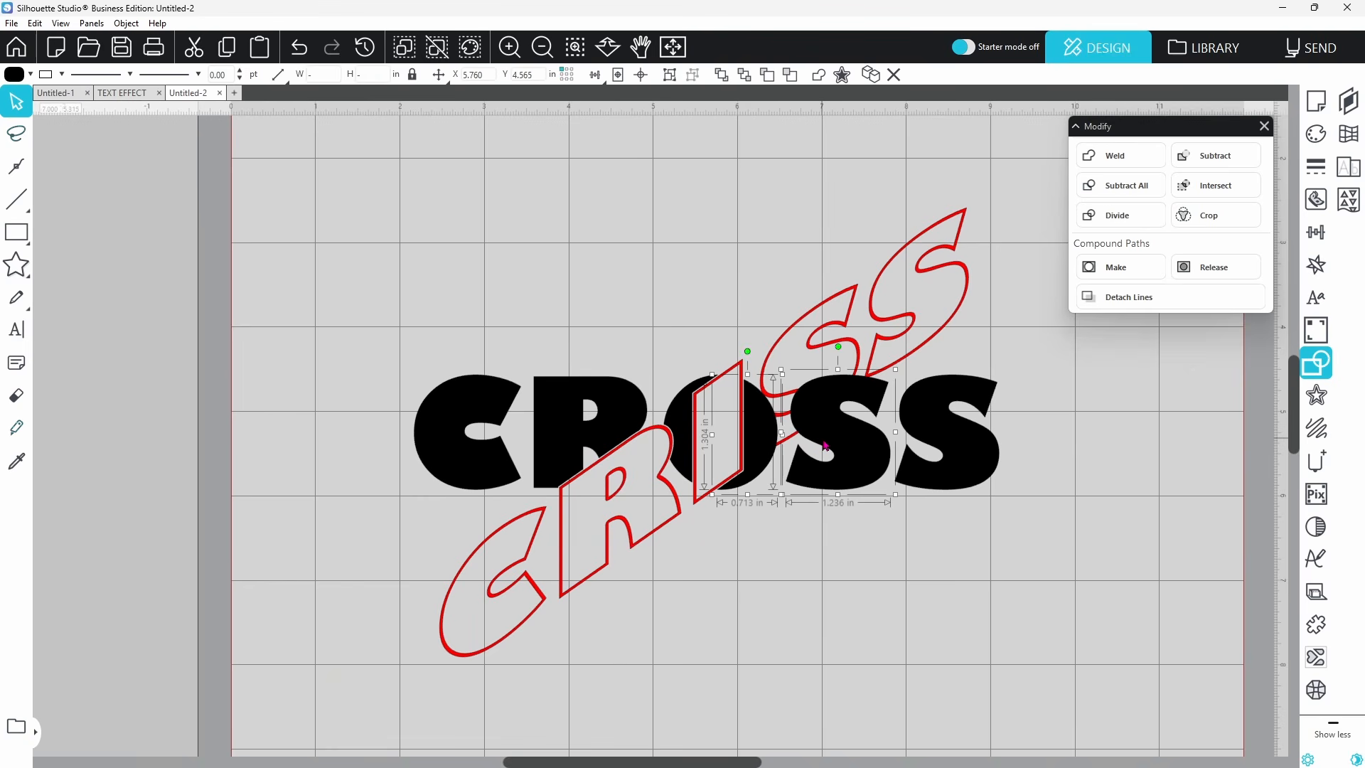
click(1315, 390)
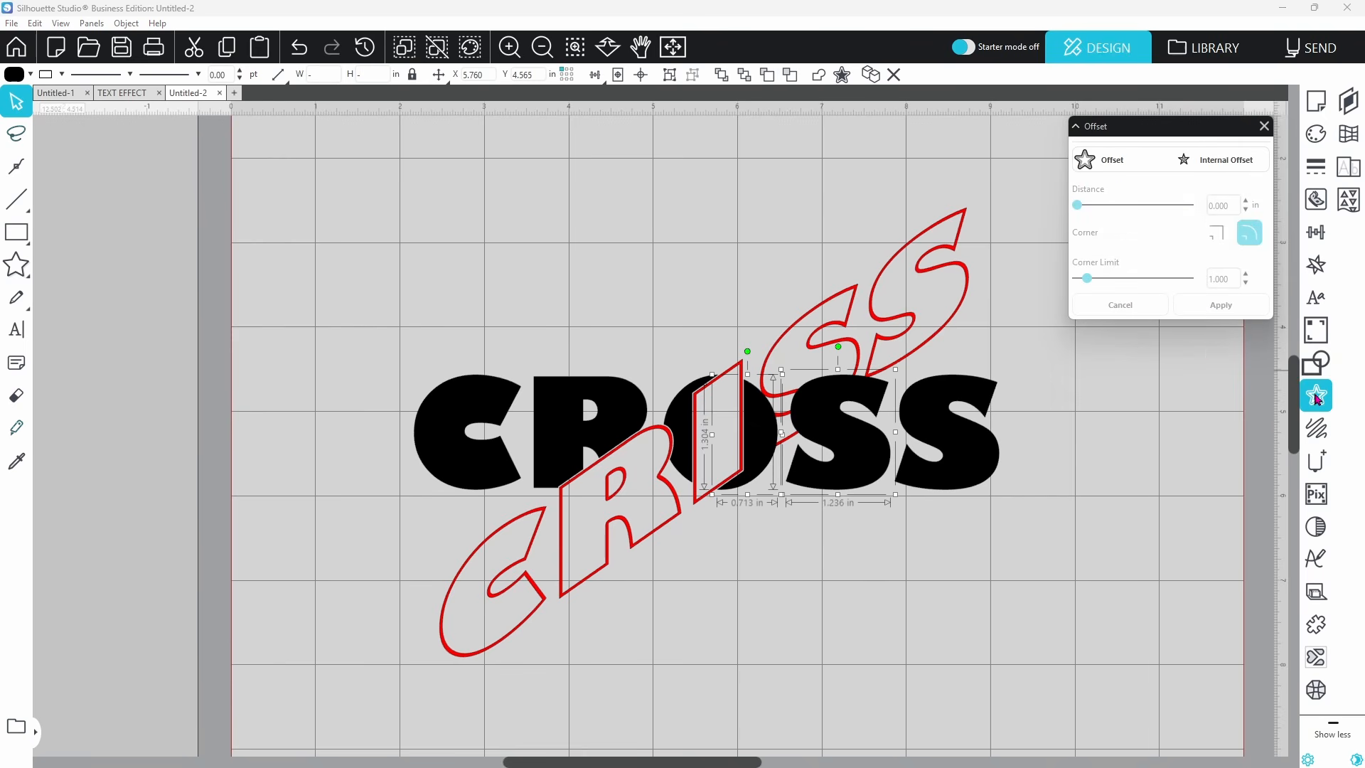
click(1113, 169)
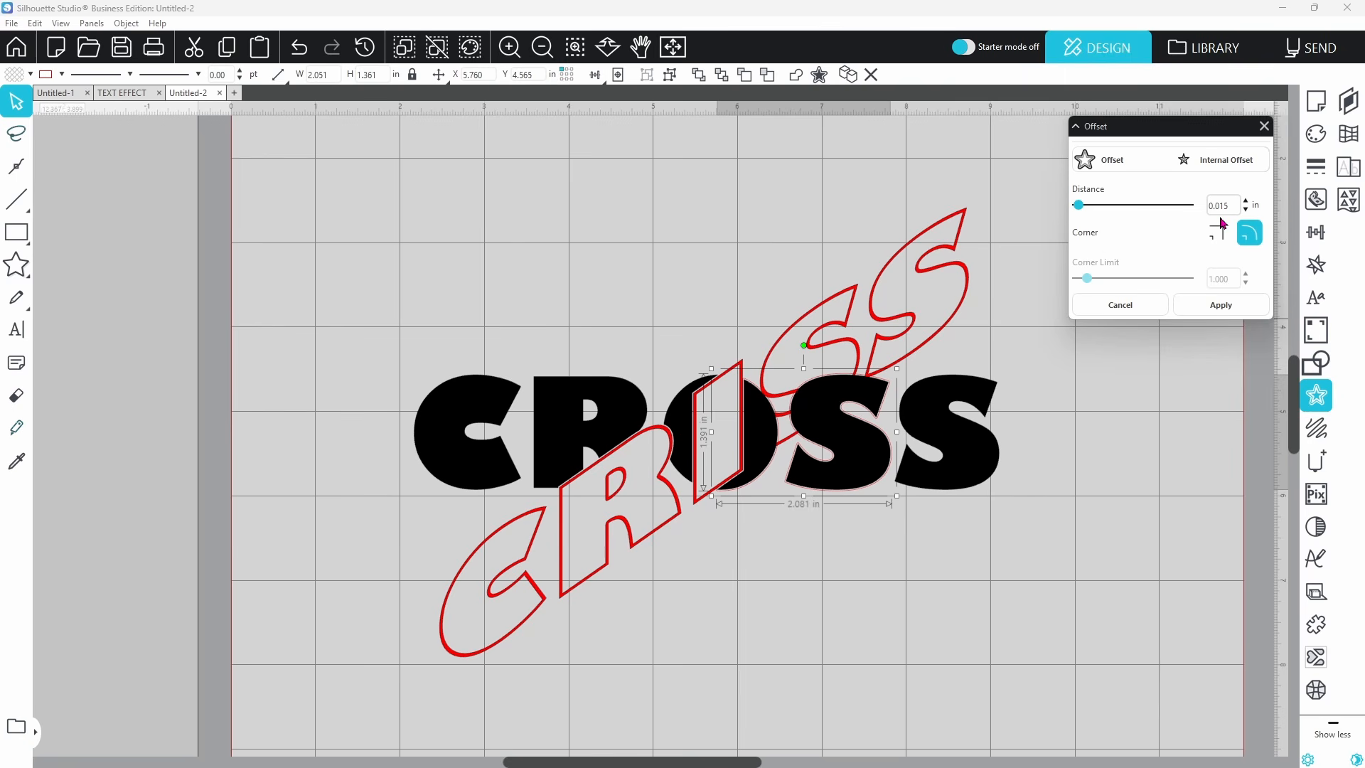
click(1221, 305)
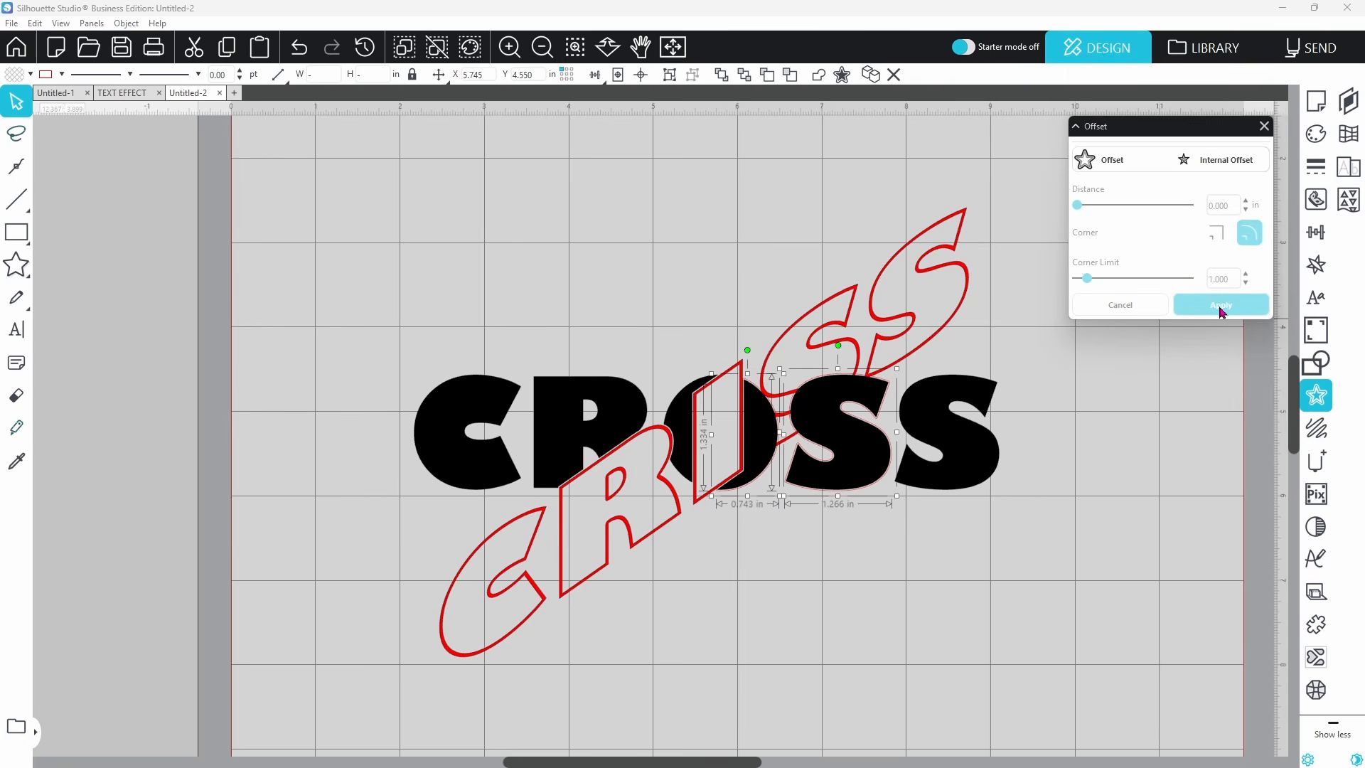
Step: Apply Subtract All to the two red S letters of CRISS using the new offset outlines around the black O and S
click(846, 328)
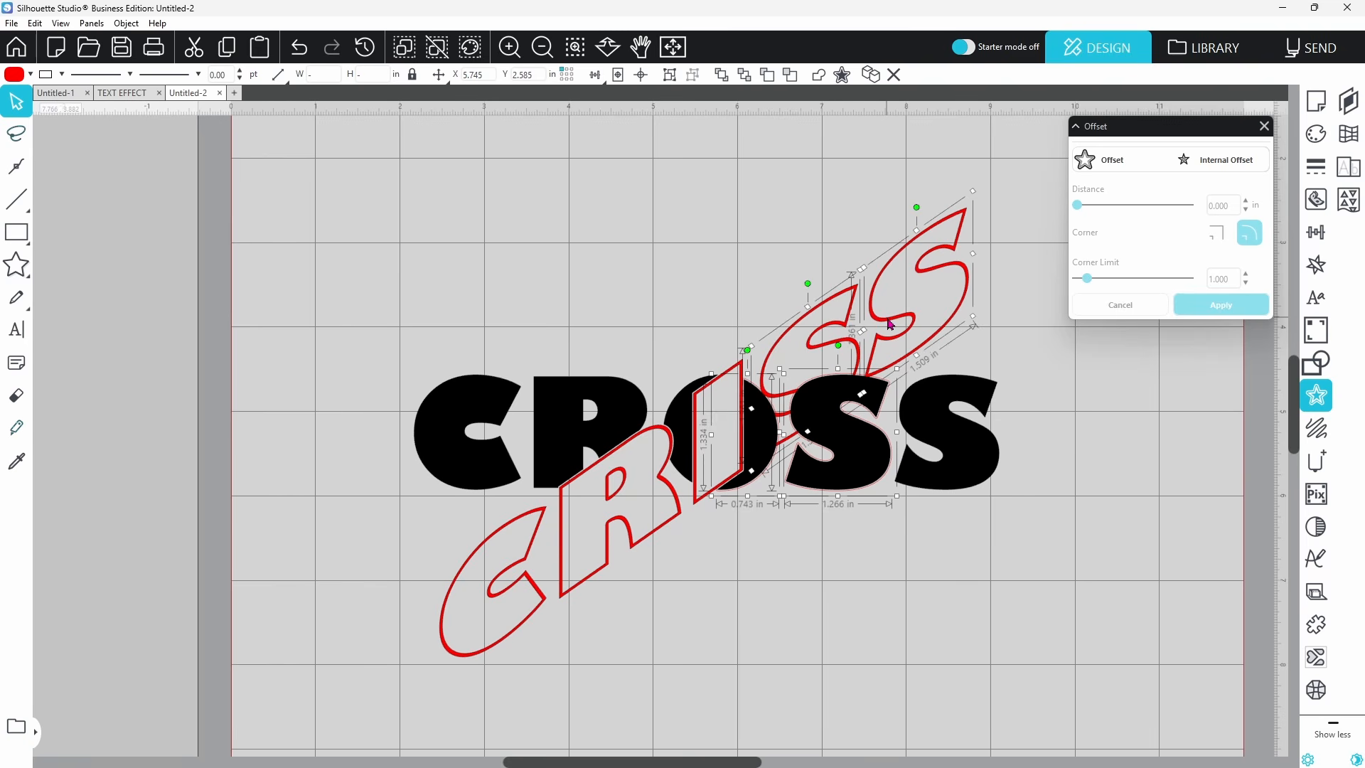
click(1314, 366)
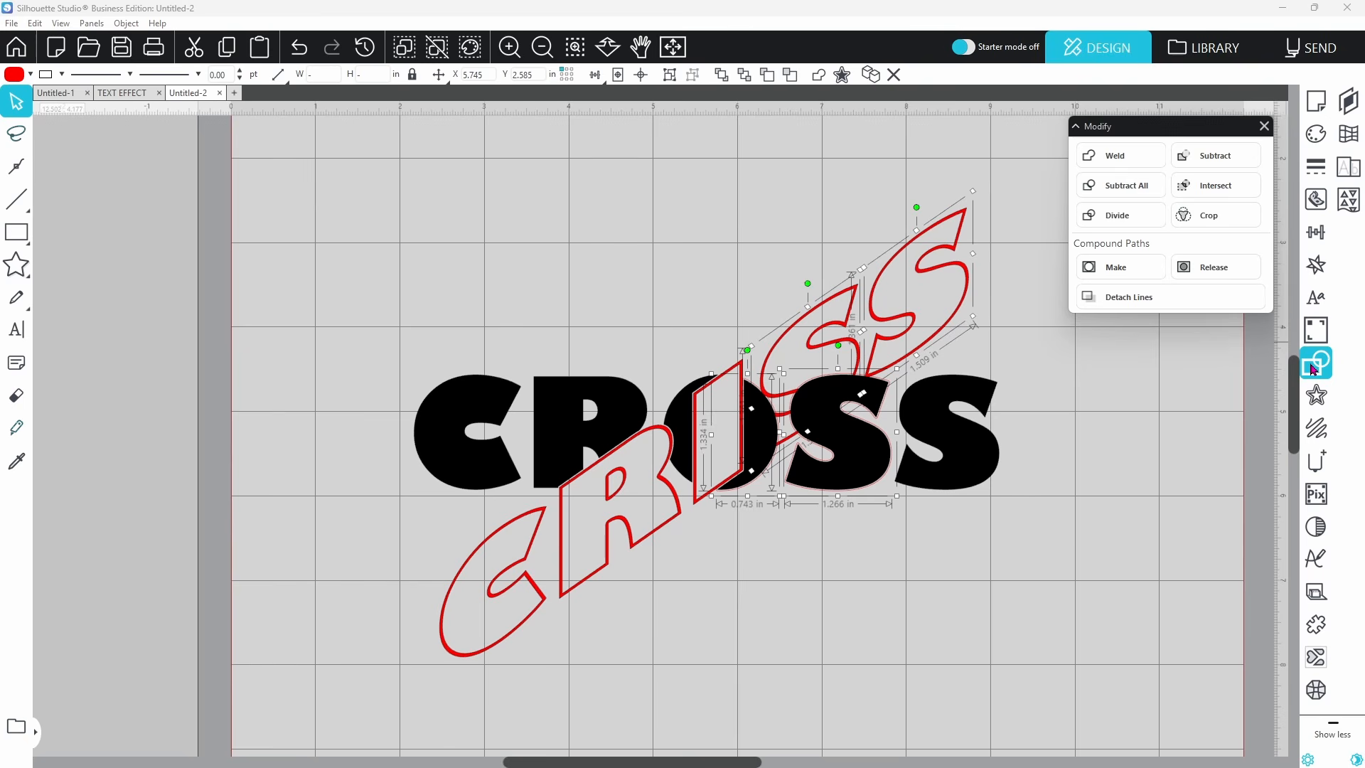
click(1140, 191)
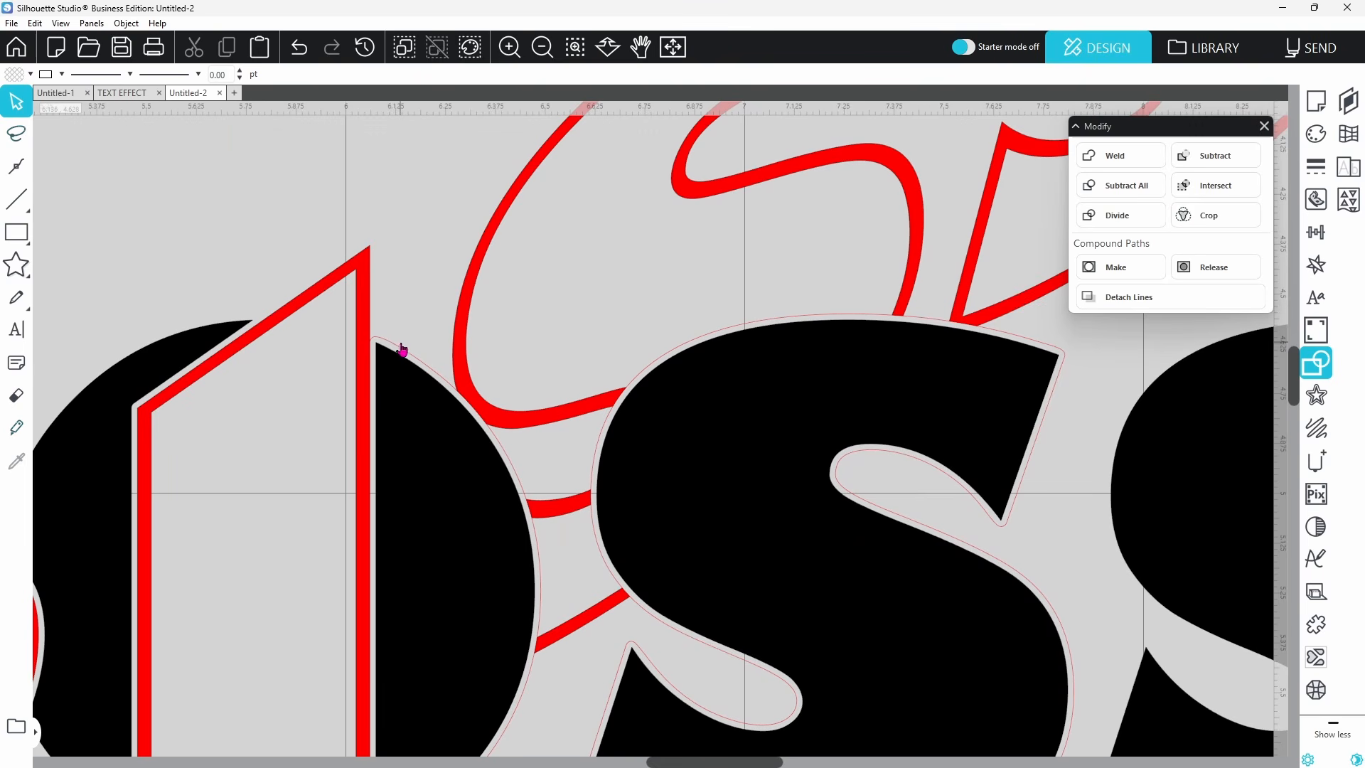
Step: Move the thin offset outlines of the O piece and S off the black letters and delete them
click(401, 347)
drag(402, 350, 396, 163)
click(552, 223)
drag(655, 351, 384, 162)
shift+click(380, 192)
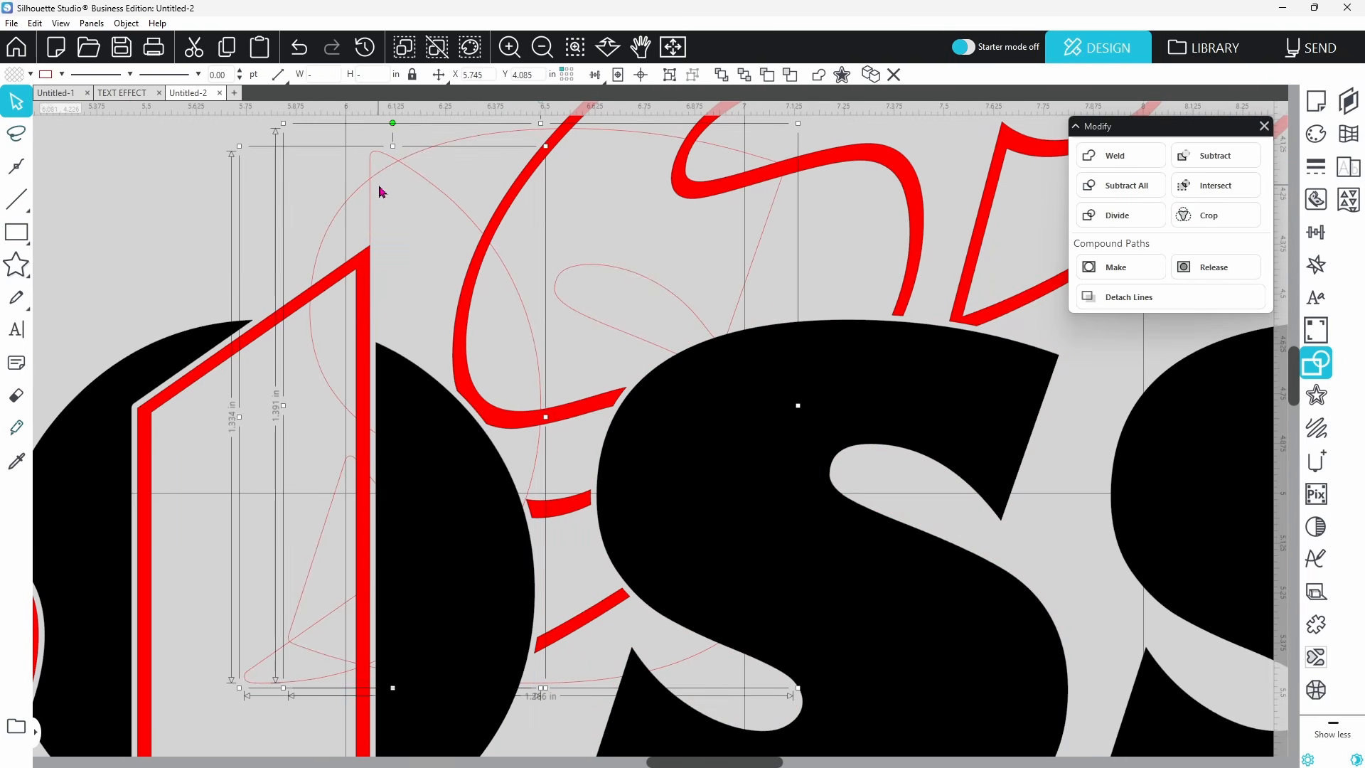
right_click(379, 191)
click(420, 310)
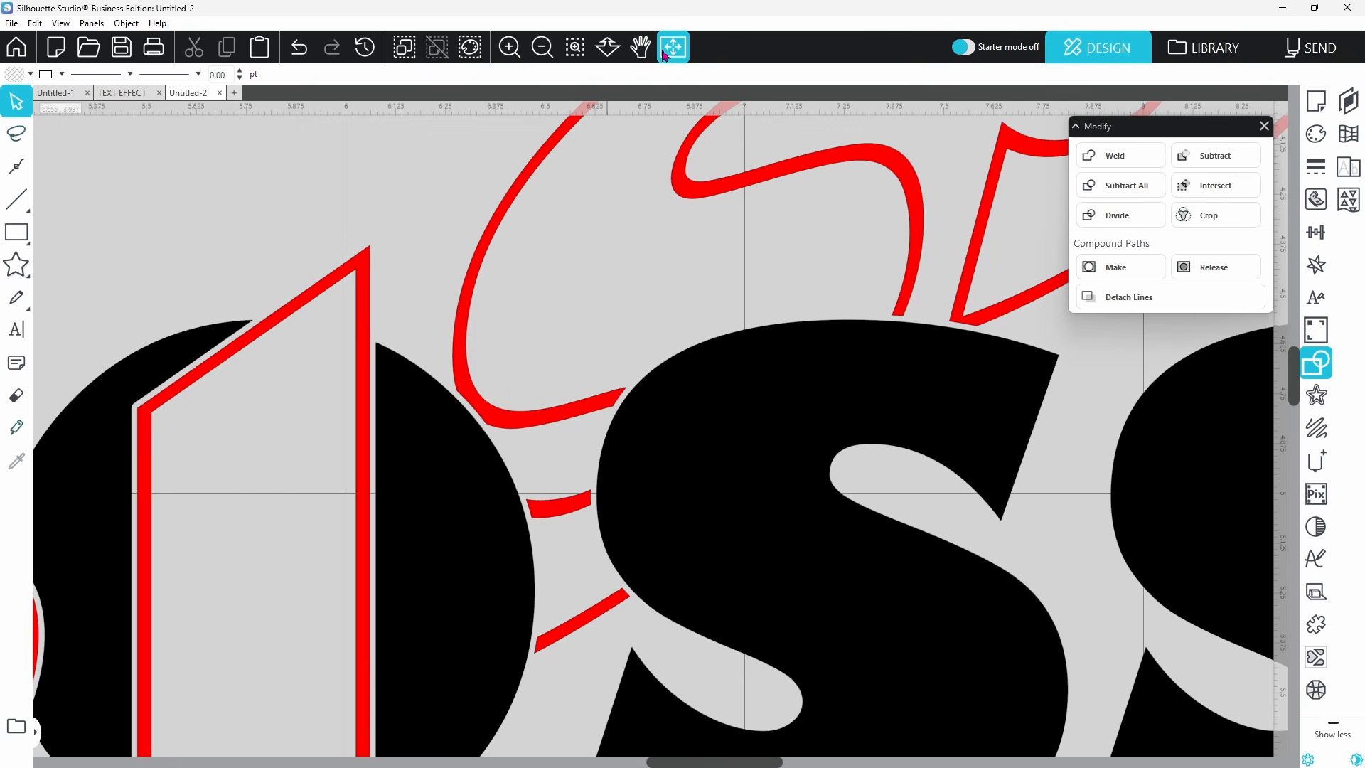
Step: Group all the letter pieces of CRISS and CROSS and fill the whole group with black
click(673, 48)
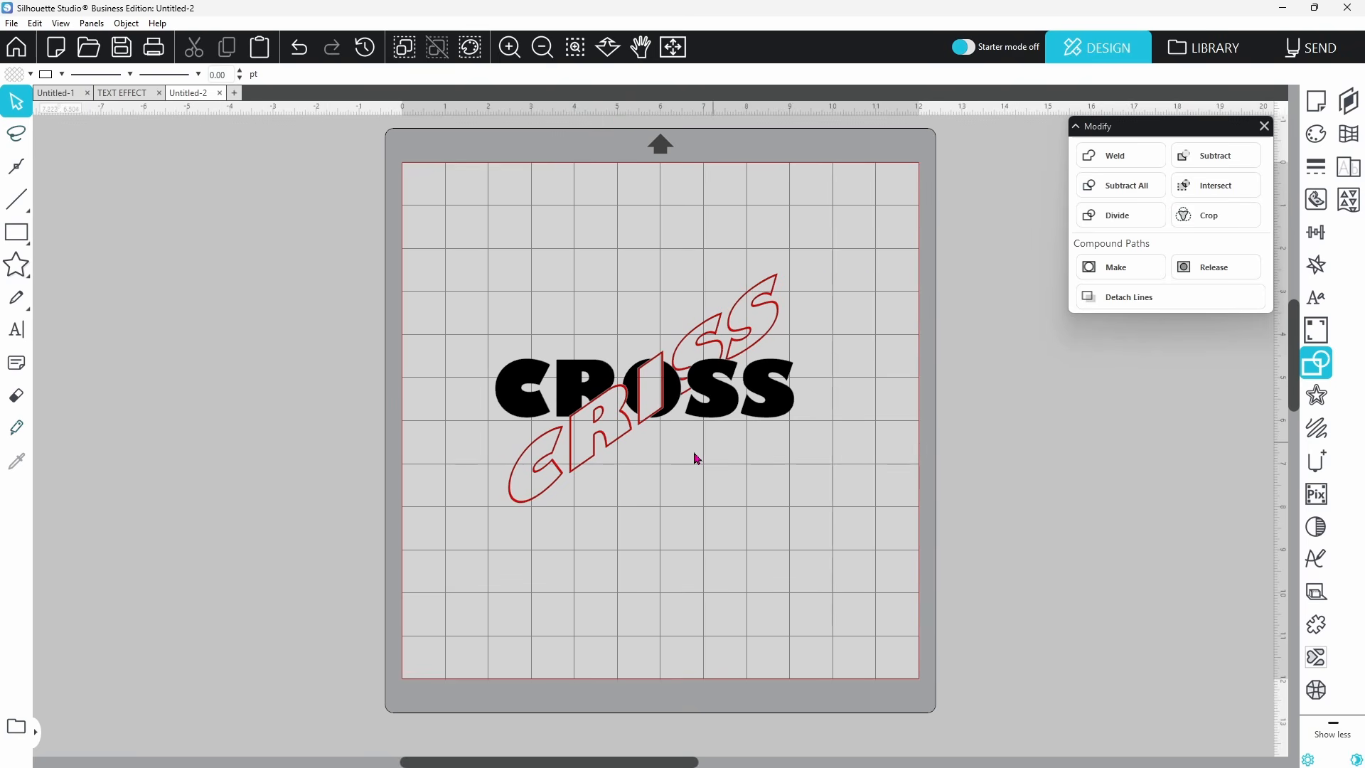
drag(460, 253, 854, 503)
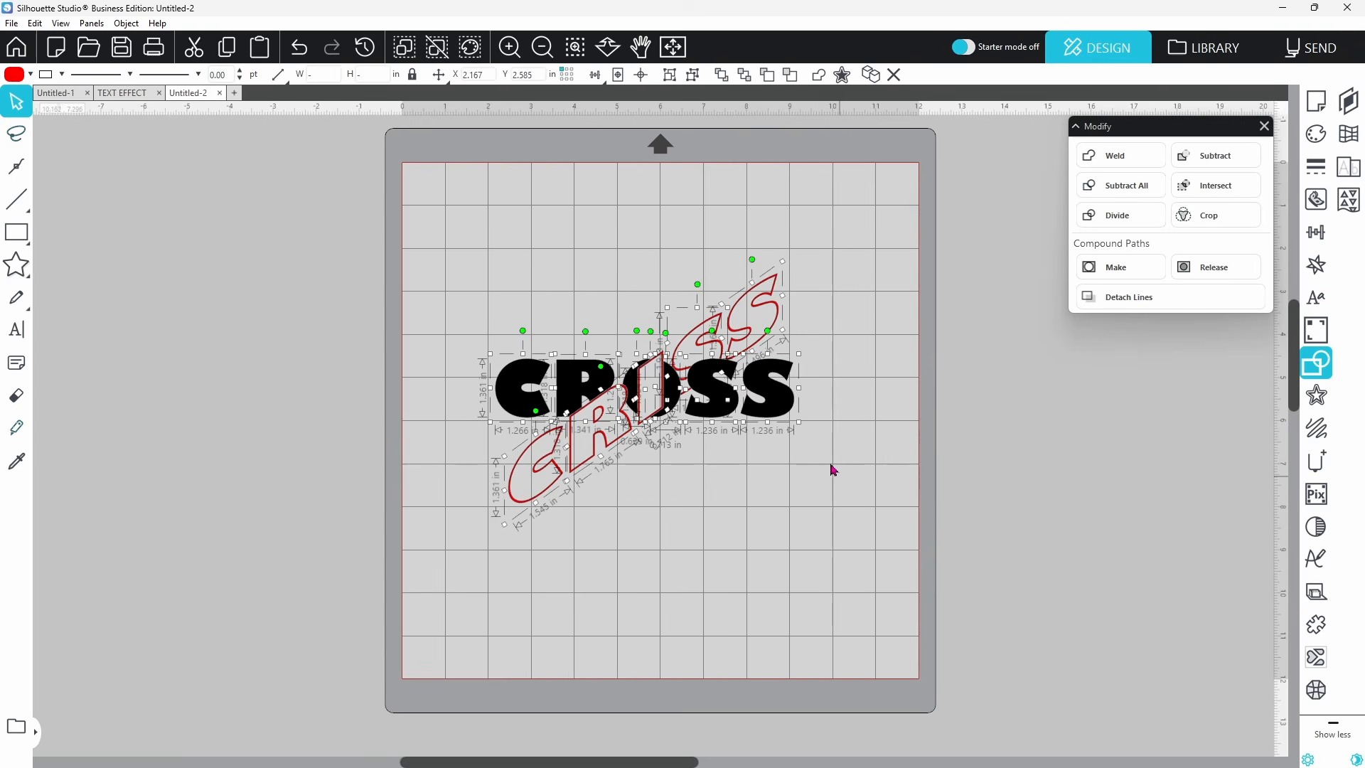
right_click(785, 418)
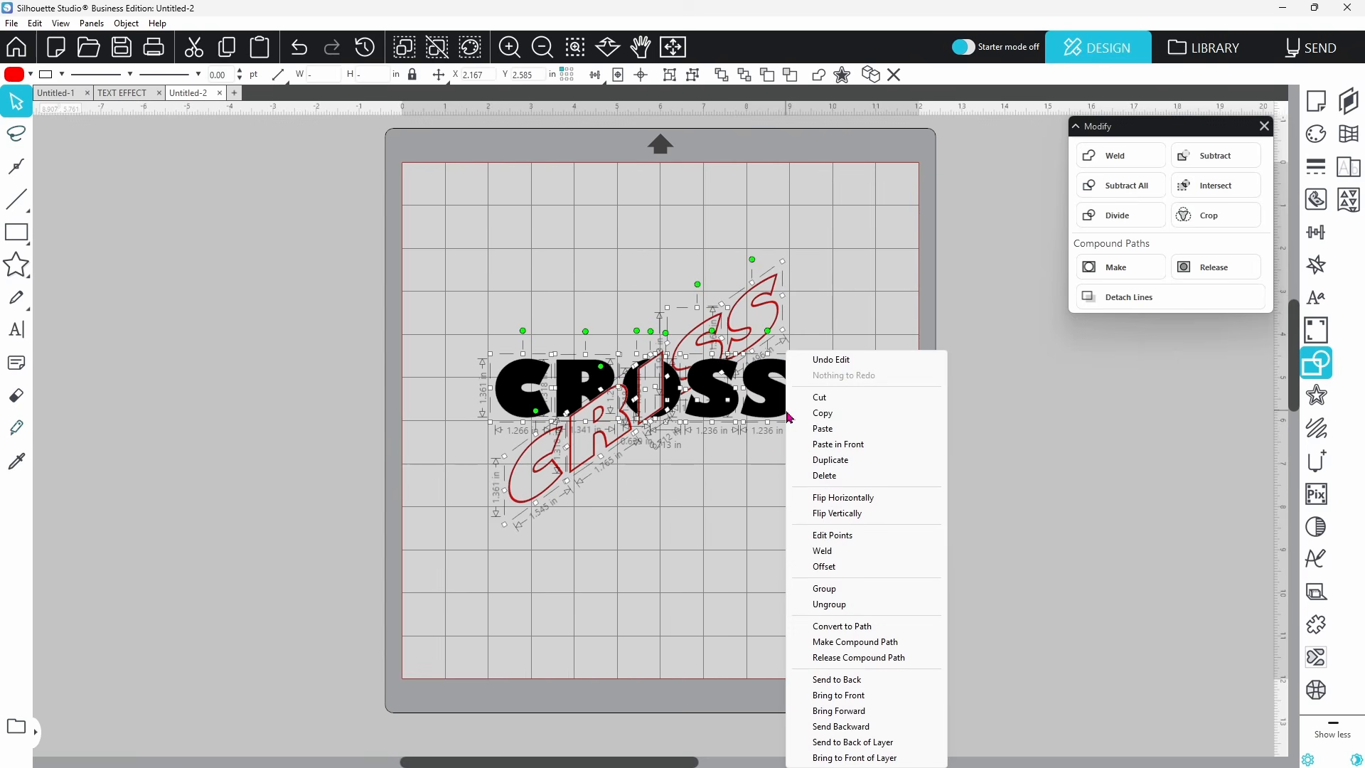
click(829, 590)
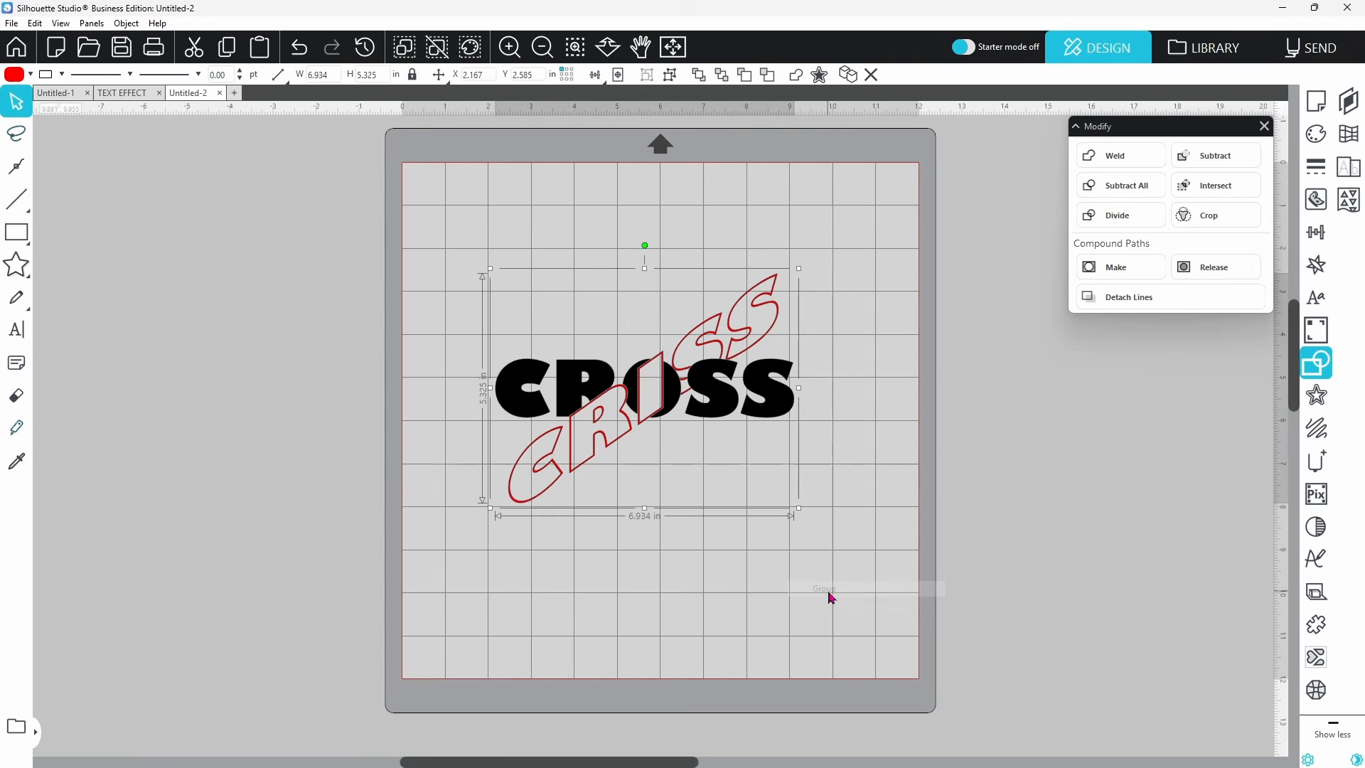
click(31, 74)
click(34, 95)
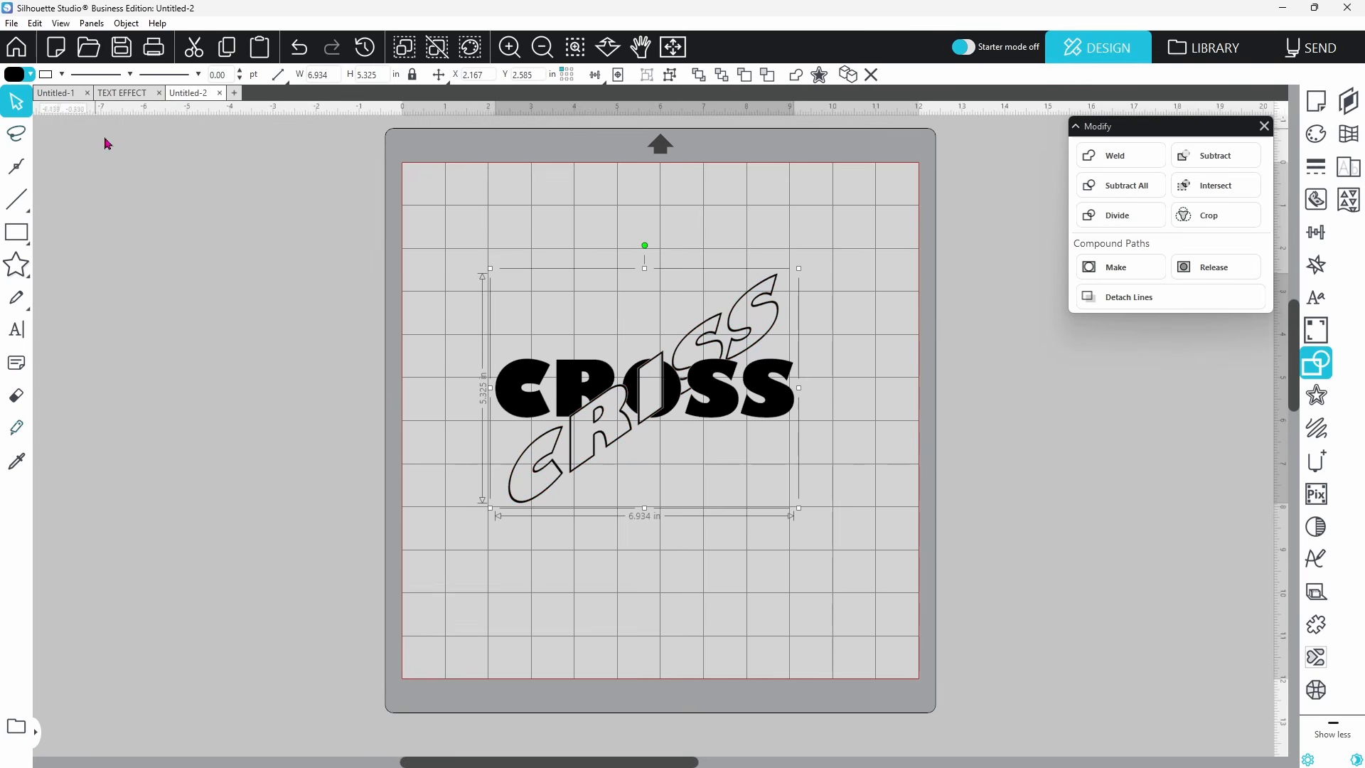